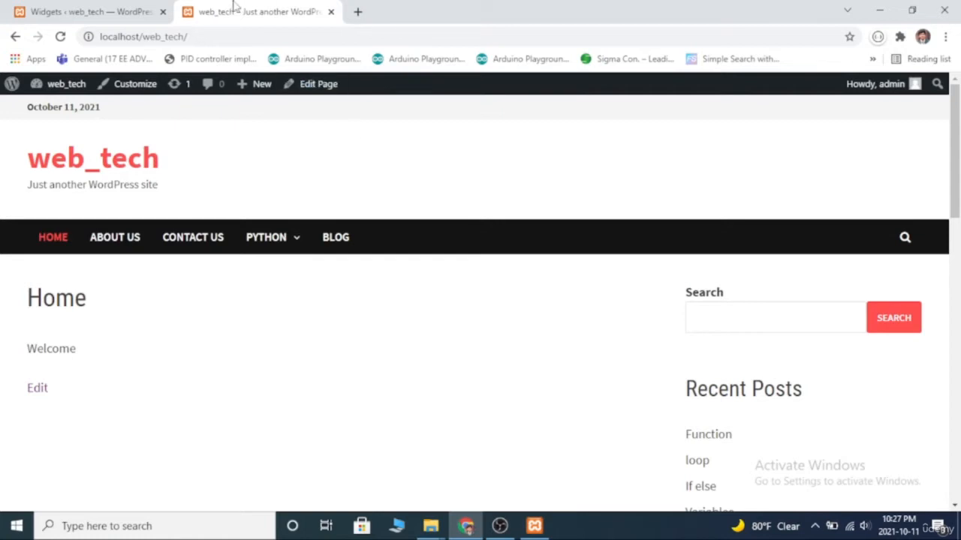
- Reopen the Widgets page in the WordPress admin and collapse the Sidebar area to see the list of widget areas
left_click(107, 7)
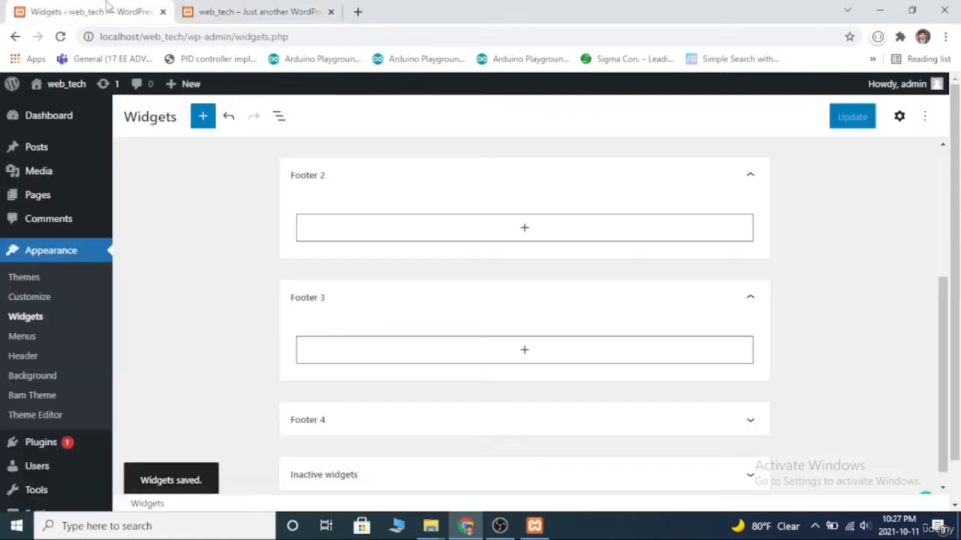
left_click(58, 256)
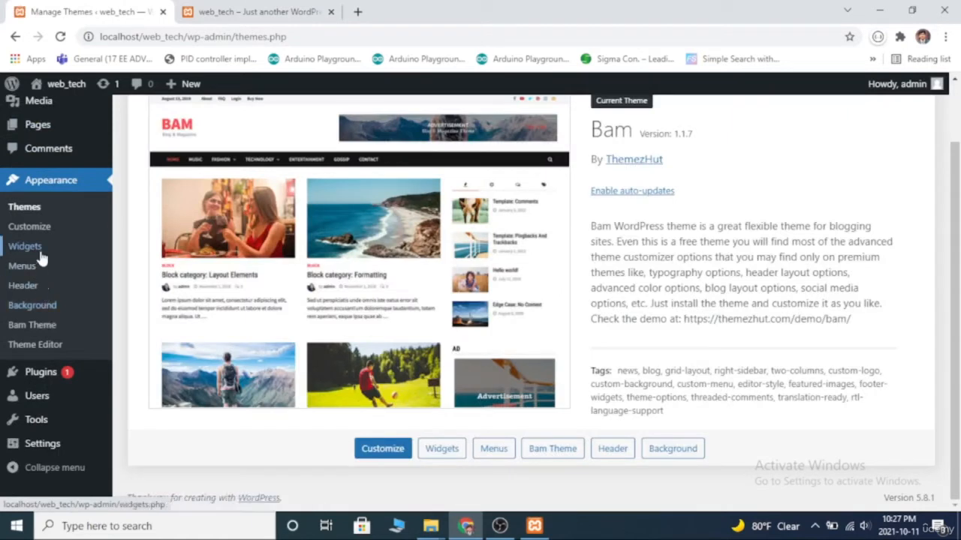
left_click(42, 257)
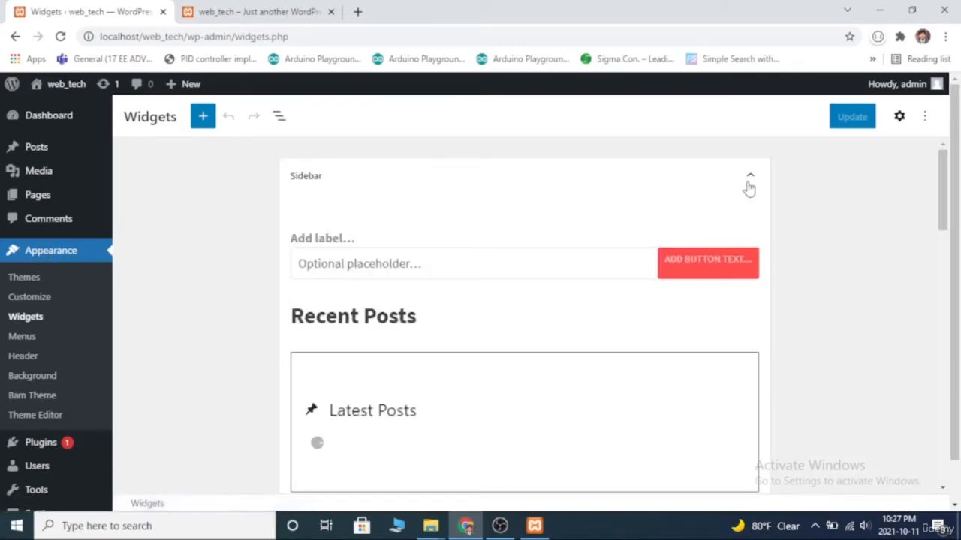
left_click(748, 187)
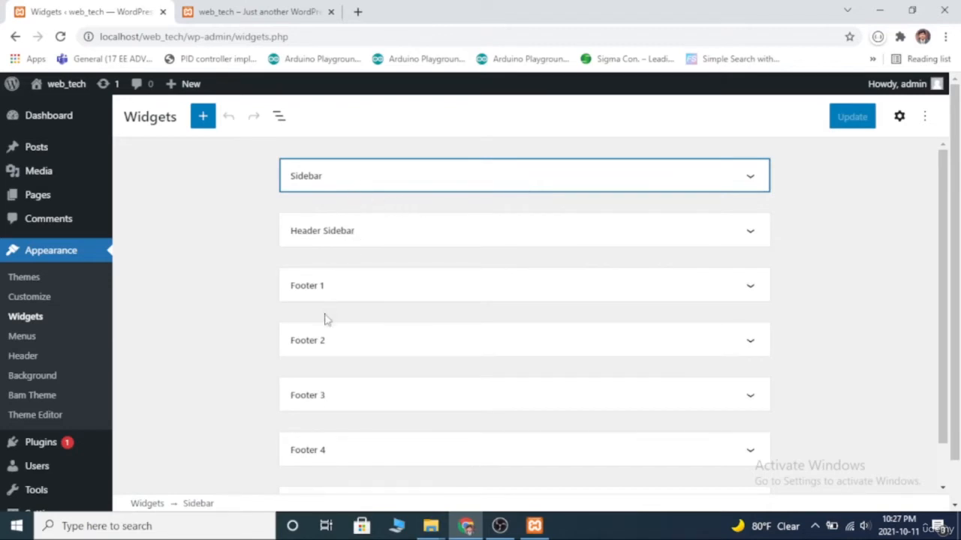
scroll(328, 437, "down", 1)
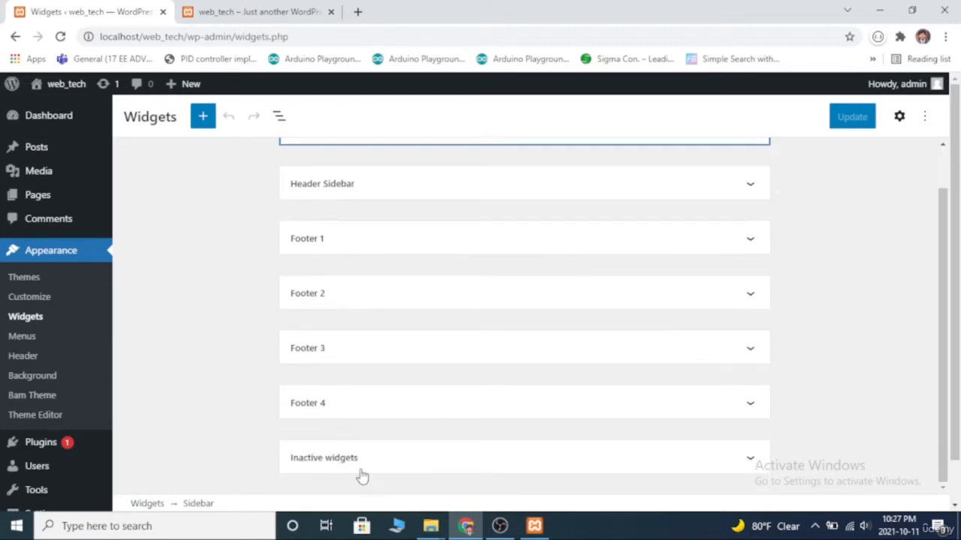
- Examine the widgets in the sidebar of the live web_tech home page, from the search box to the recent comments
left_click(244, 9)
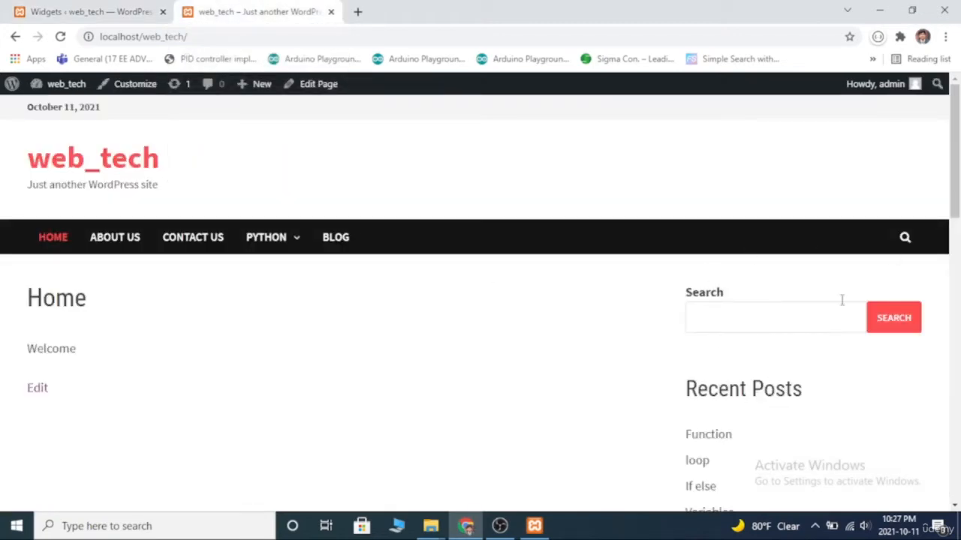
scroll(768, 316, "down", 4)
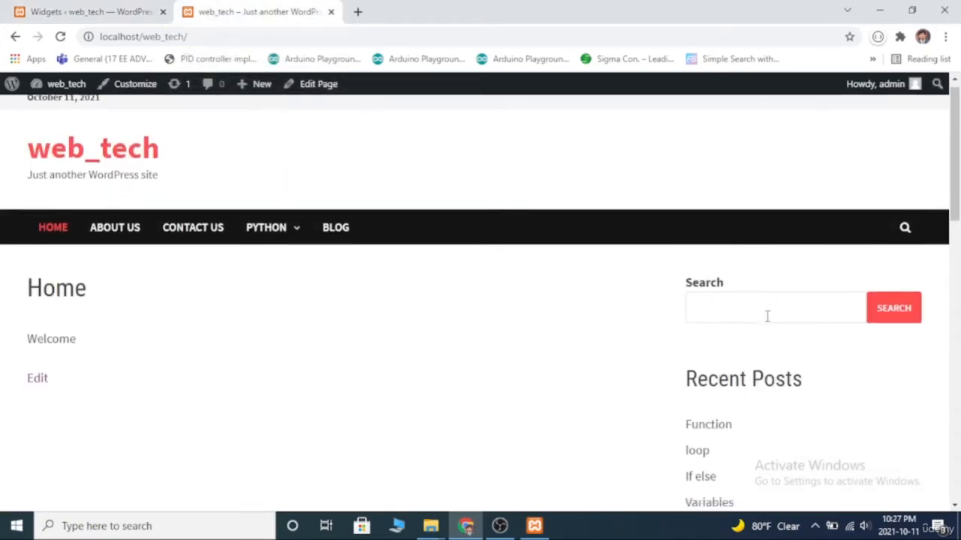
scroll(758, 405, "down", 5)
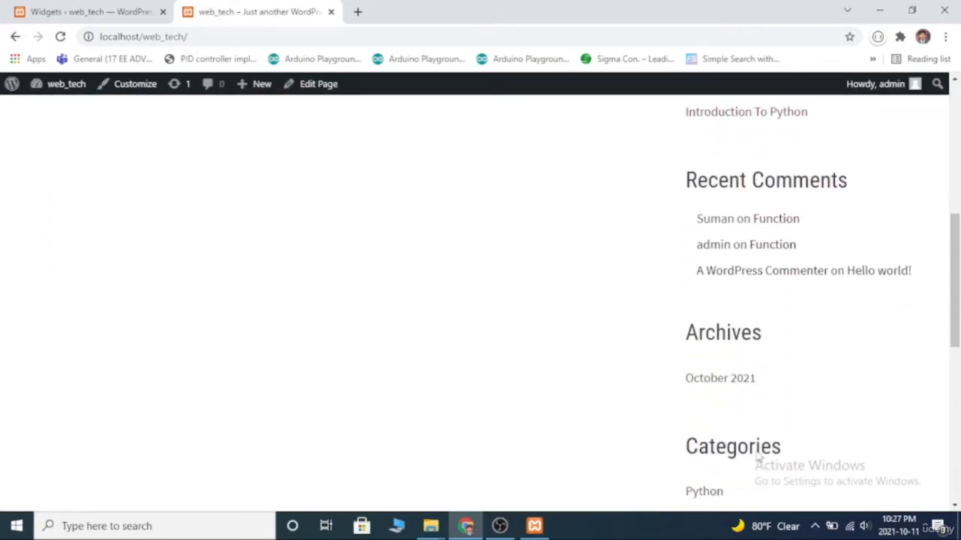
scroll(760, 401, "down", 1)
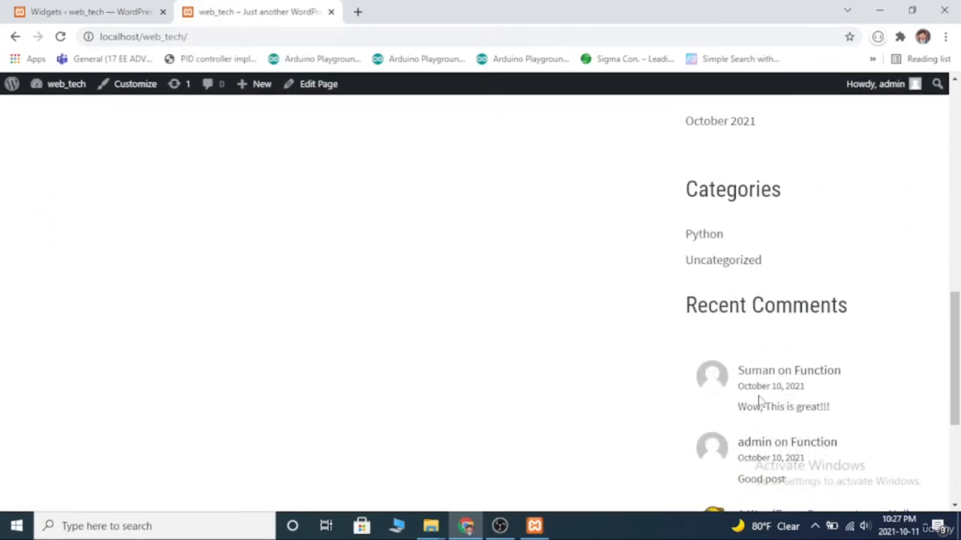
scroll(759, 402, "up", 2)
scroll(760, 401, "down", 4)
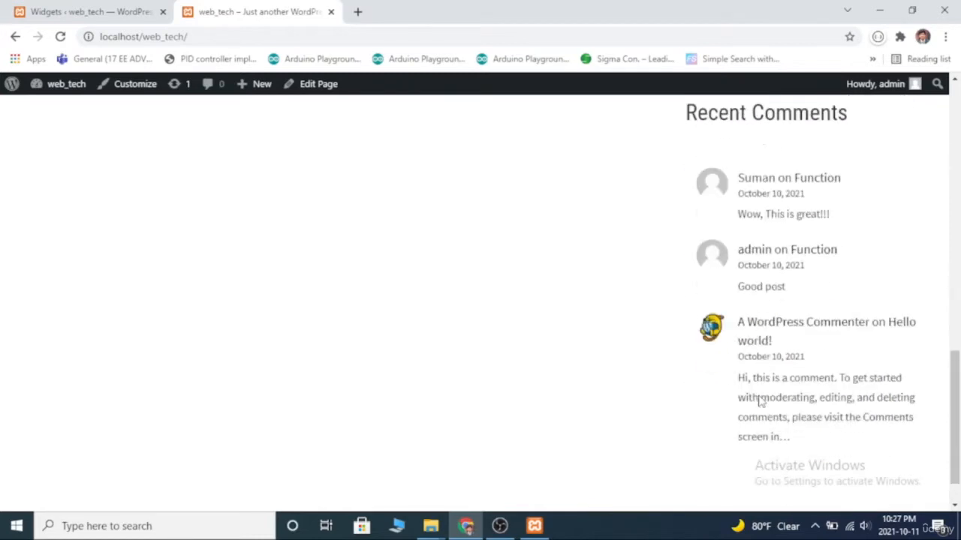
scroll(760, 402, "up", 6)
scroll(760, 401, "up", 2)
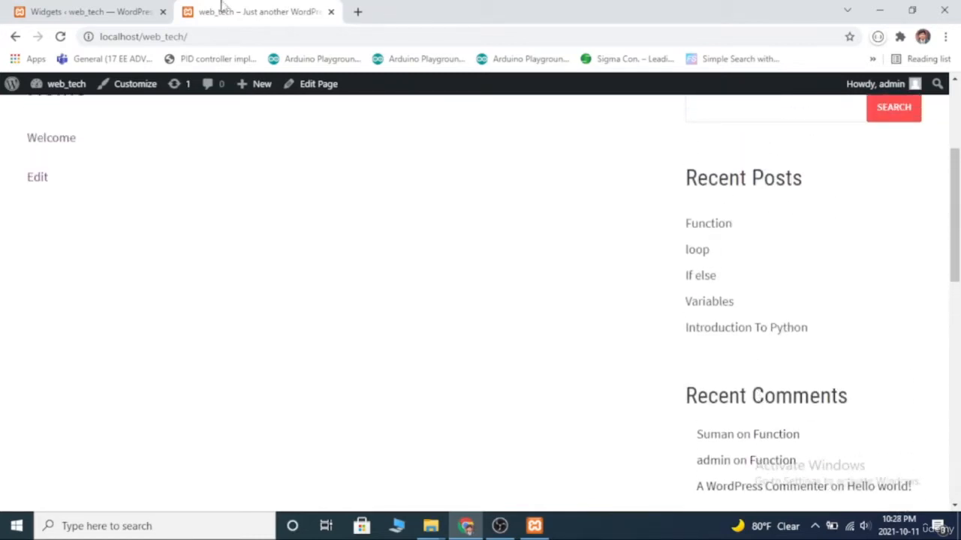
- Expand the Sidebar area on the Widgets page and remove the Archives heading block
left_click(41, 9)
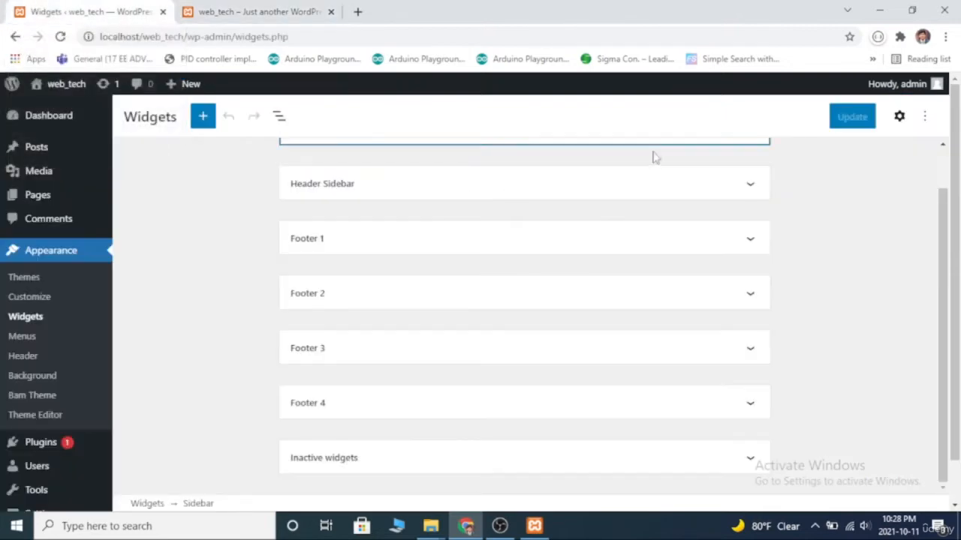
scroll(589, 214, "up", 1)
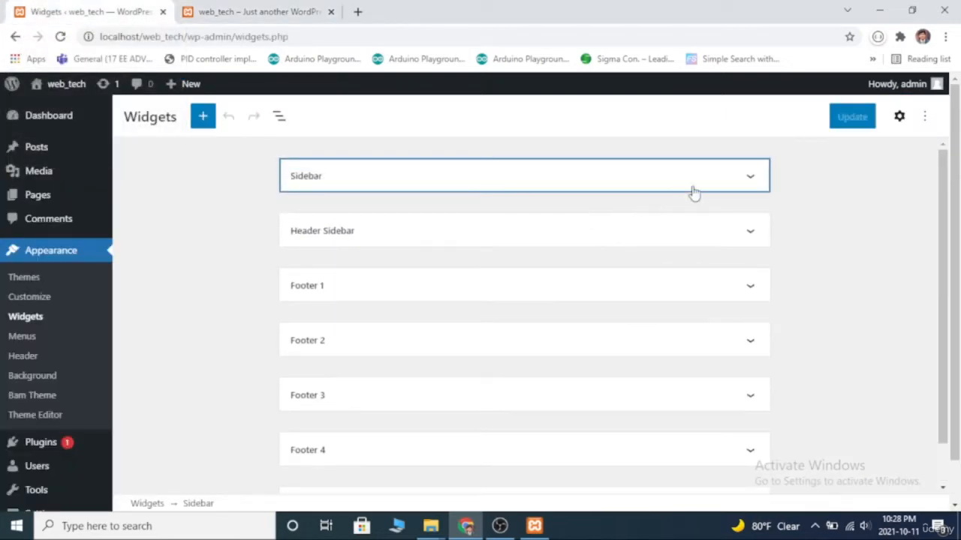
left_click(733, 189)
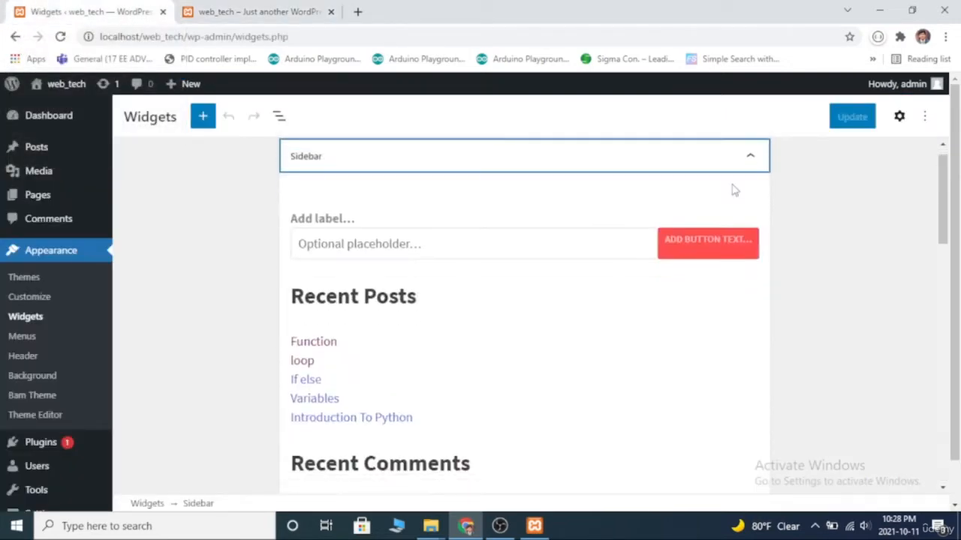
scroll(540, 350, "down", 3)
scroll(540, 347, "down", 1)
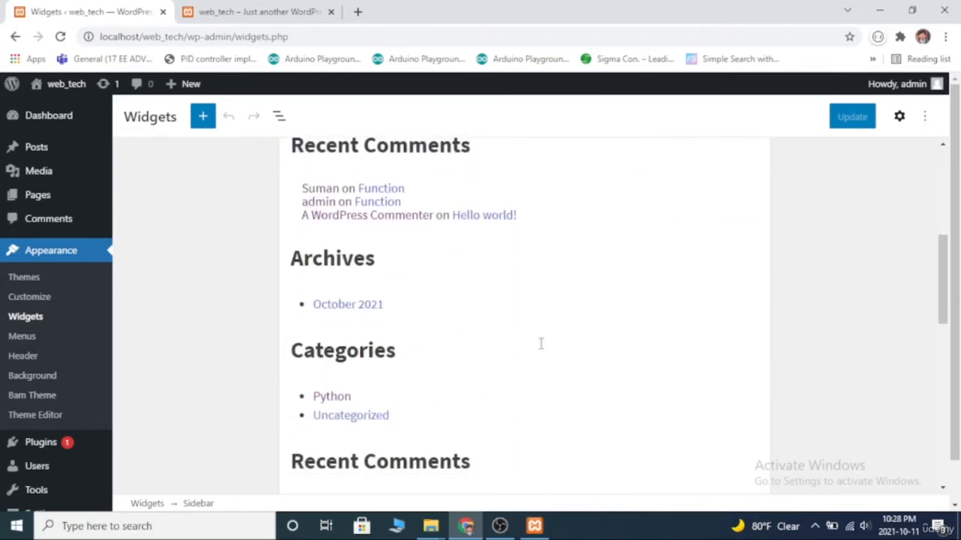
left_click(366, 269)
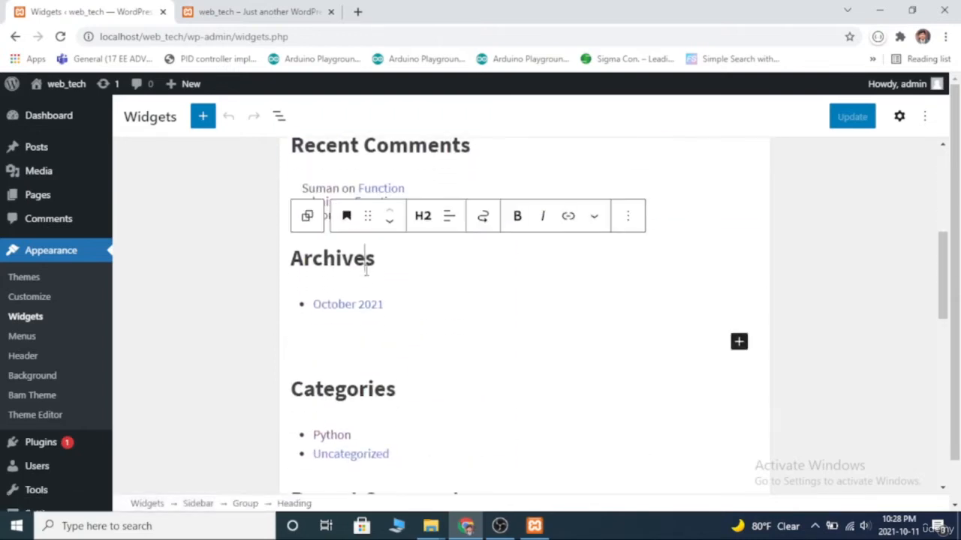
left_click(632, 216)
left_click(634, 471)
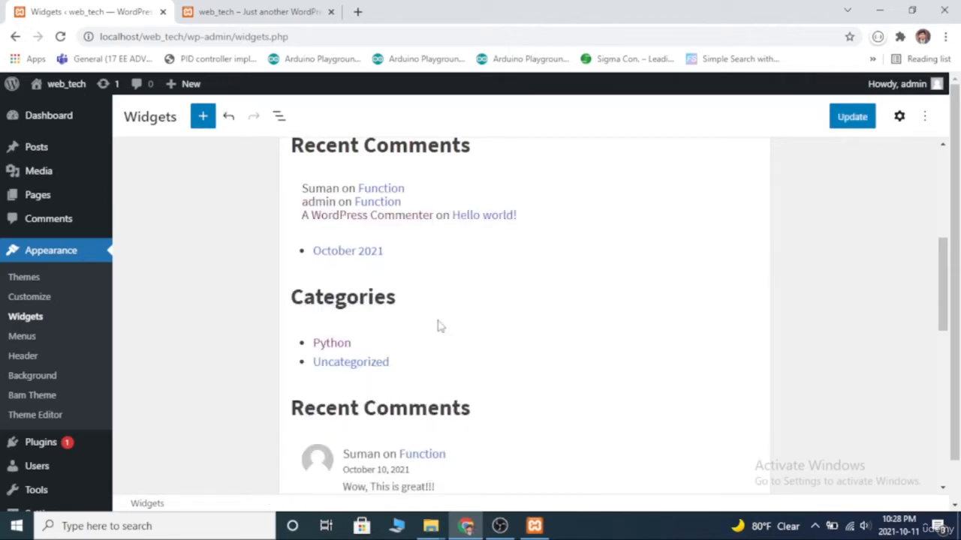
- Remove the archives list block under Recent Comments in the Sidebar area and save the widget changes
left_click(379, 254)
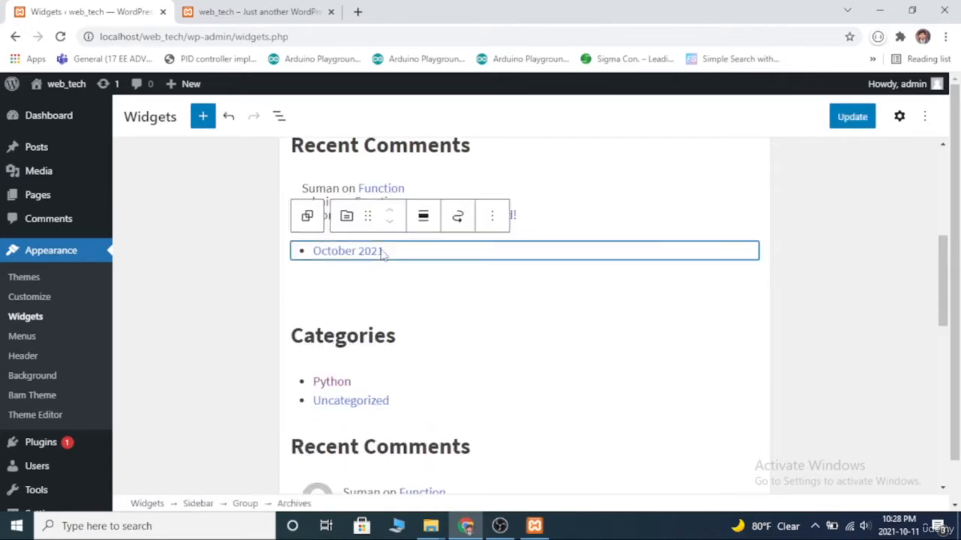
left_click(495, 217)
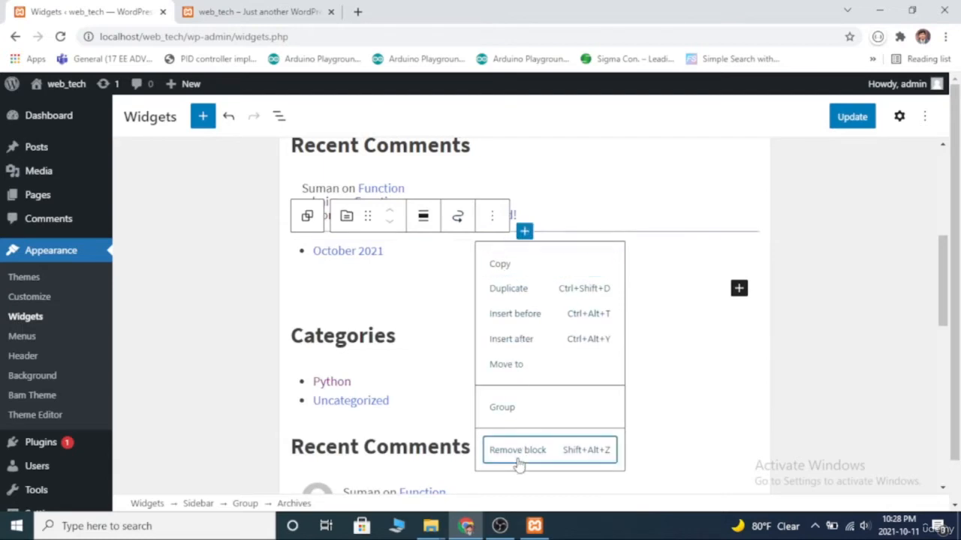
left_click(517, 450)
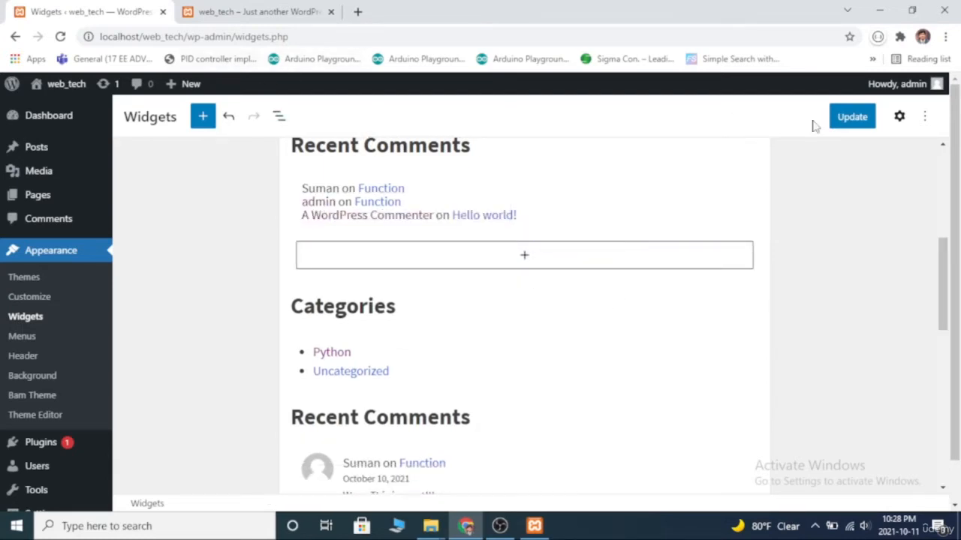
left_click(860, 120)
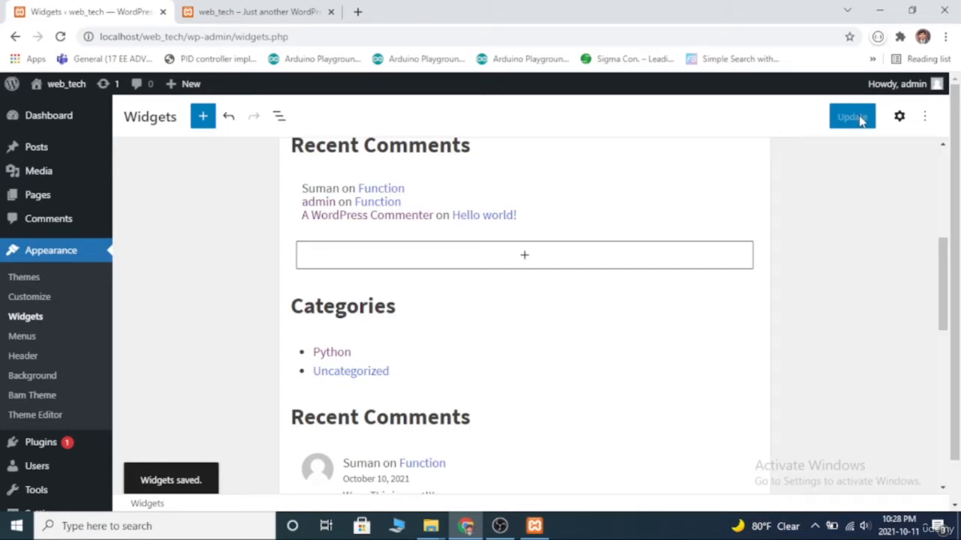
- Reload the live web_tech home page and check its sidebar for the removed Archives widget
left_click(314, 7)
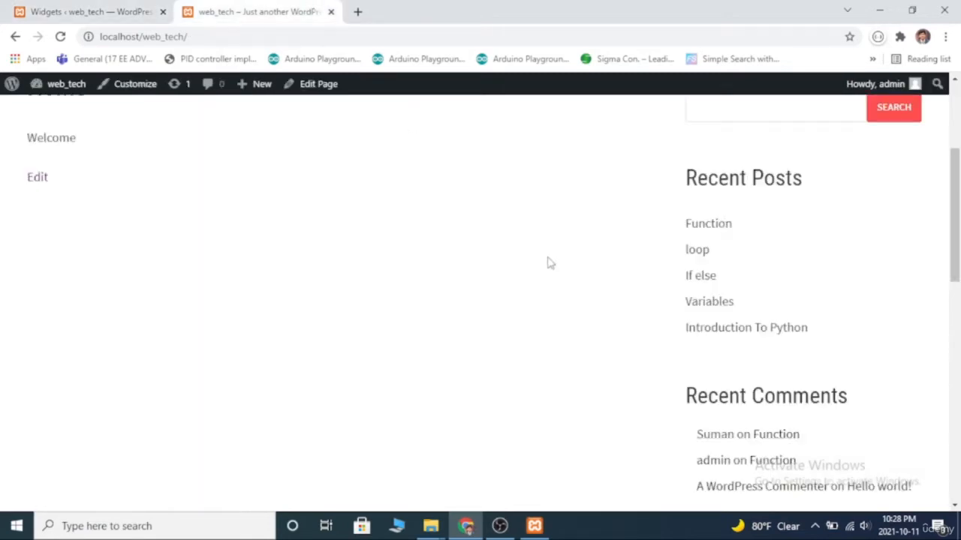
scroll(590, 393, "down", 7)
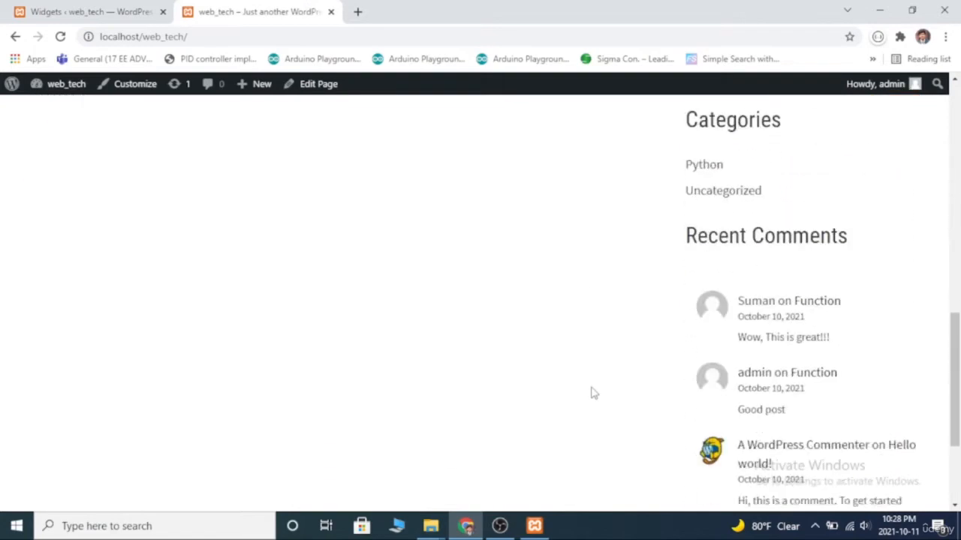
scroll(591, 392, "up", 10)
left_click(60, 36)
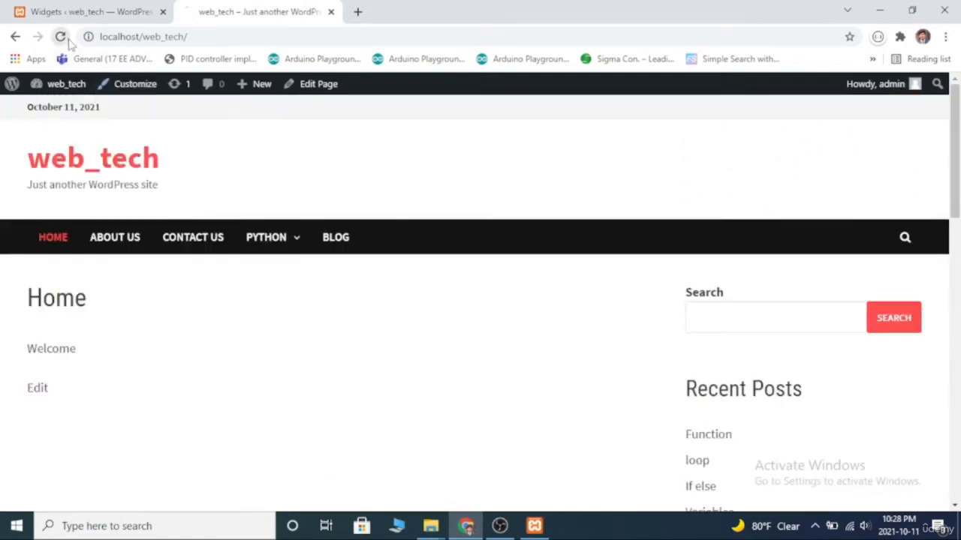
scroll(734, 463, "down", 5)
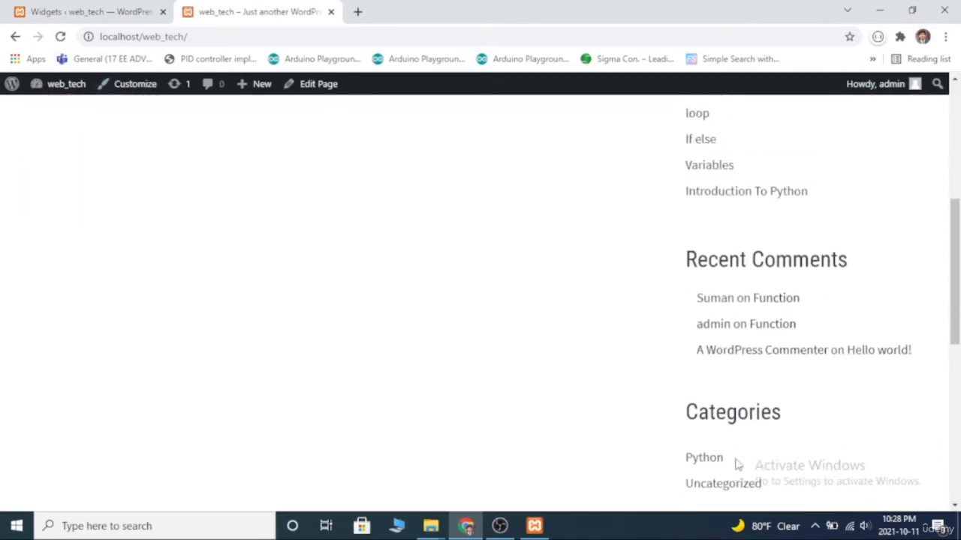
scroll(737, 465, "down", 6)
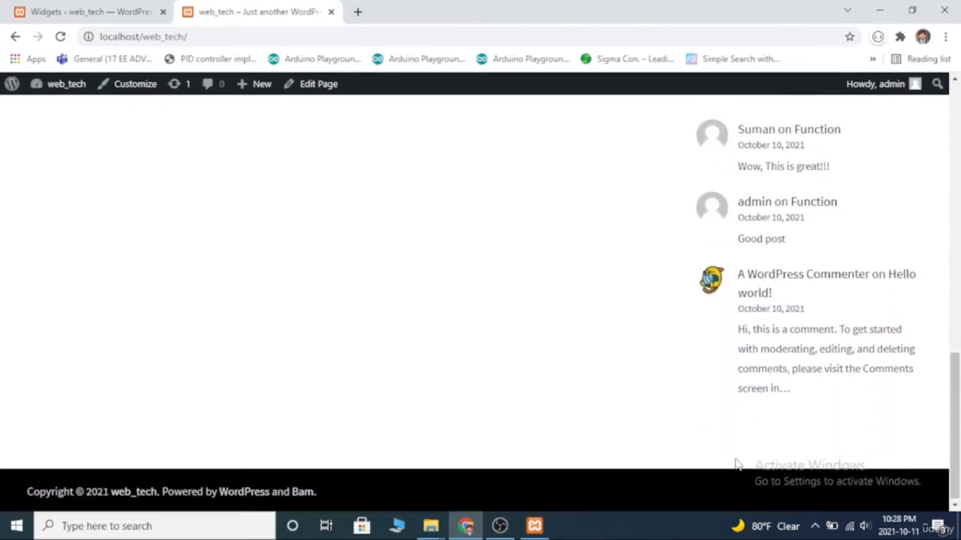
scroll(737, 466, "up", 6)
scroll(737, 466, "up", 5)
scroll(737, 465, "down", 6)
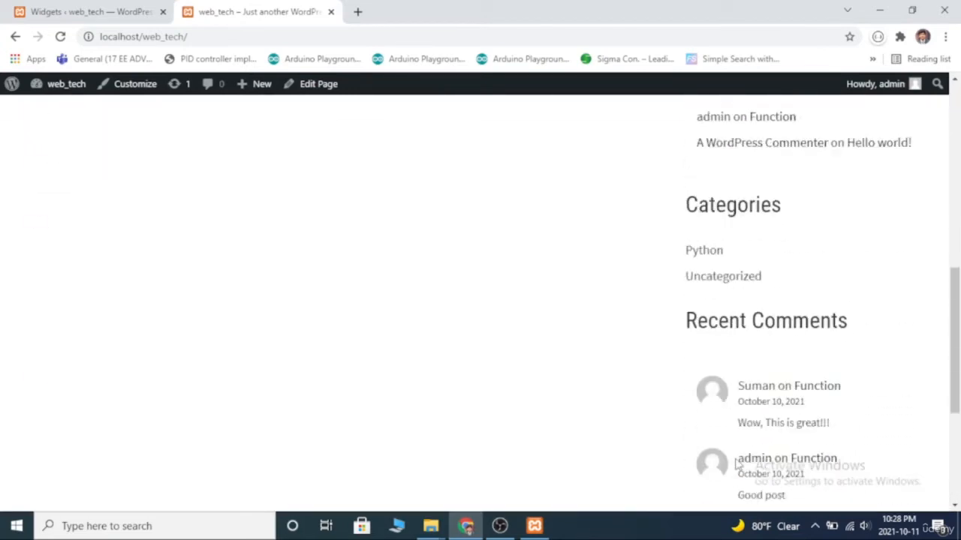
scroll(737, 465, "up", 10)
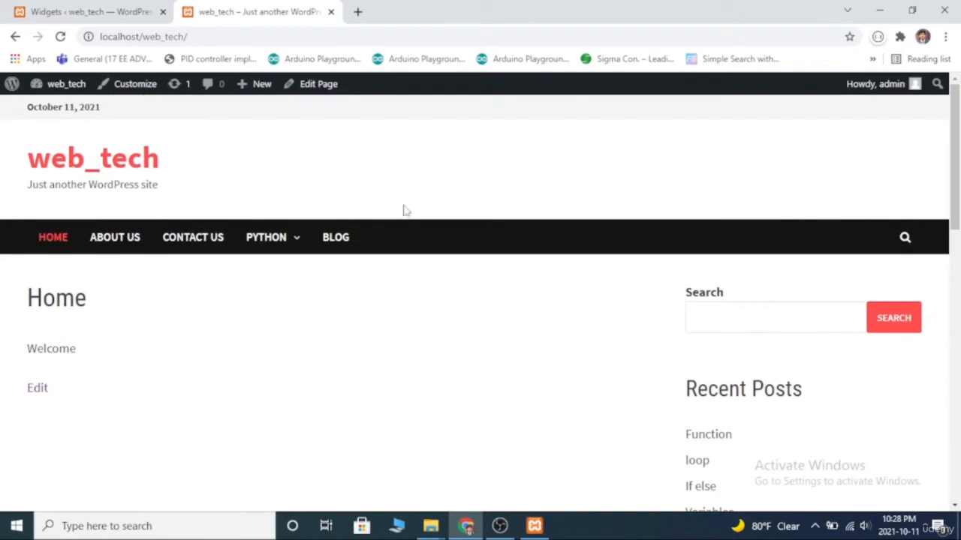
- Return to the Widgets page, collapse the Sidebar area and expand the Footer 1 area
left_click(63, 6)
scroll(506, 253, "up", 5)
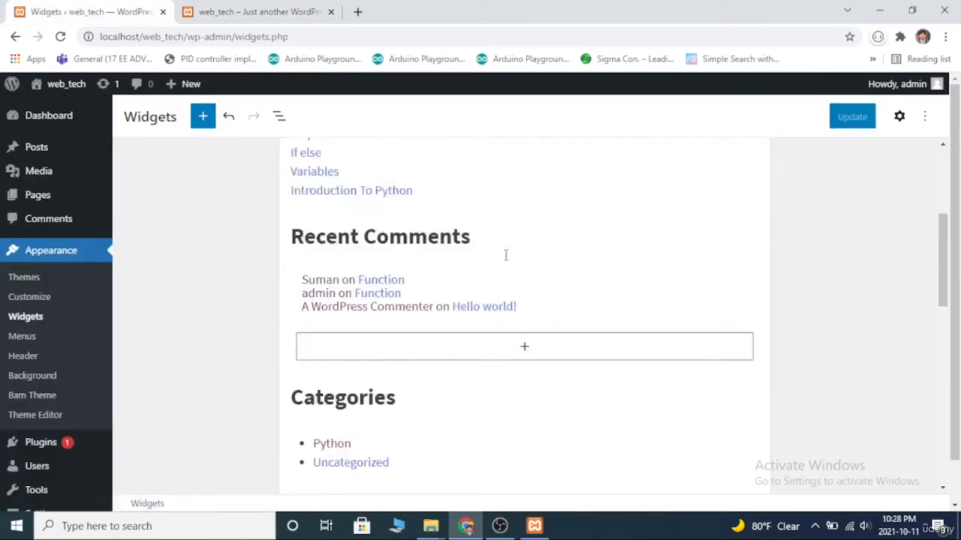
left_click(749, 177)
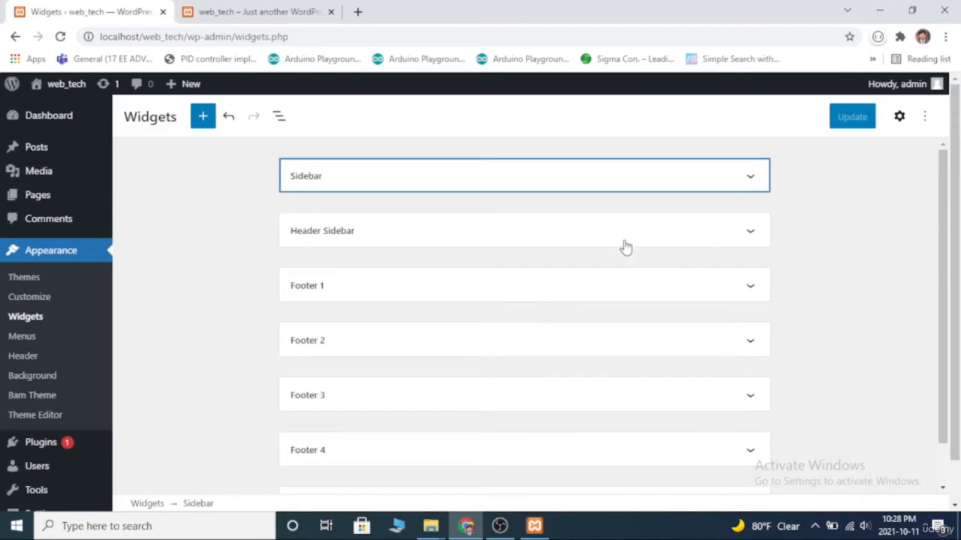
left_click(710, 301)
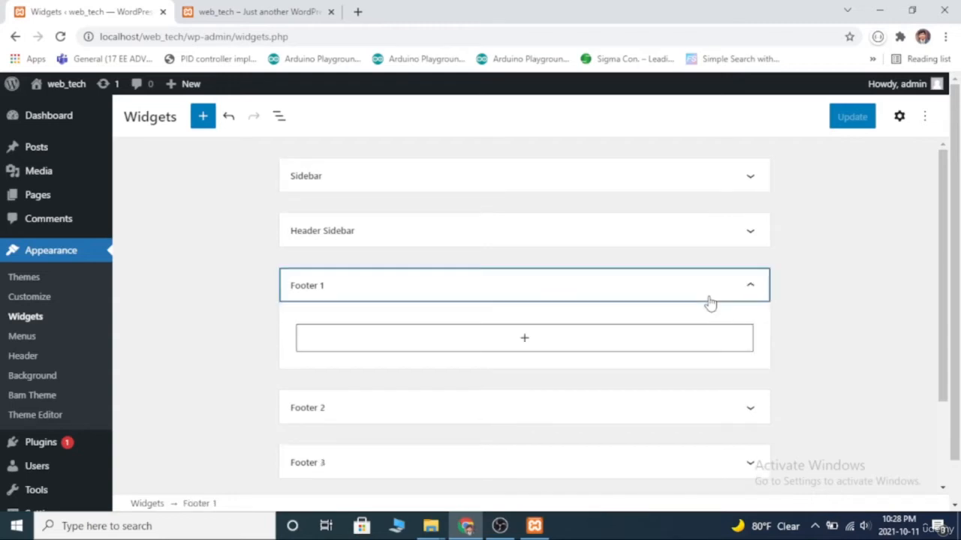
- Add a Heading block with the text "Calander" to the Footer 1 area
left_click(587, 342)
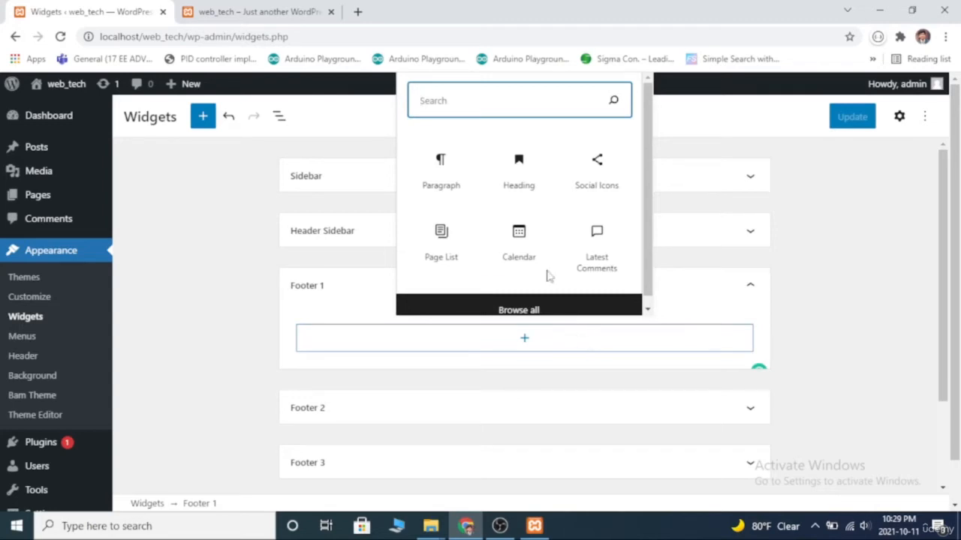
left_click(523, 198)
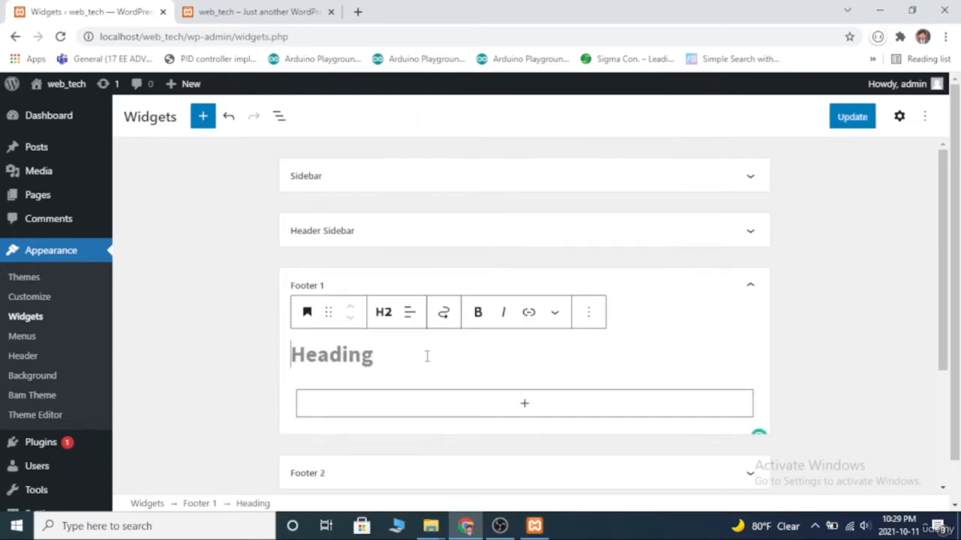
type("Caland")
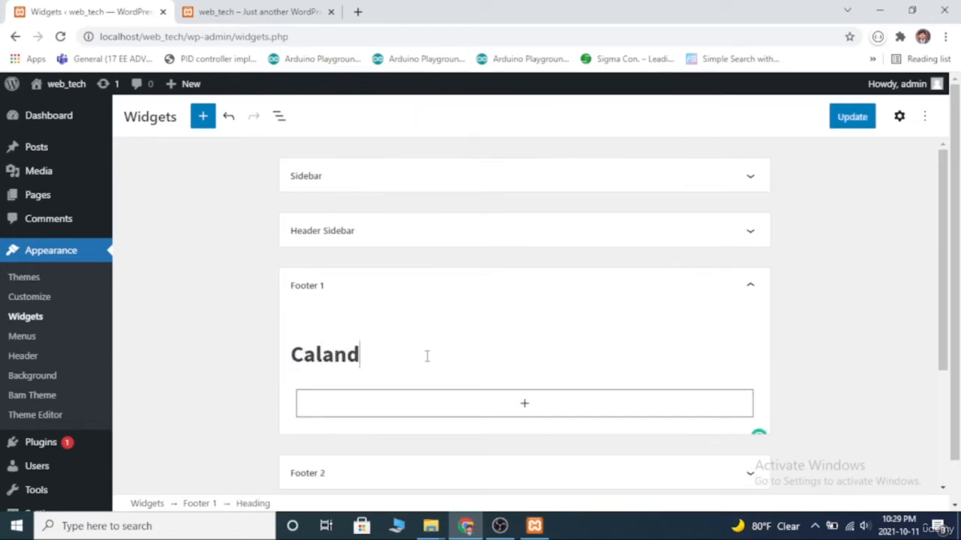
type("r")
key("BackSpace")
type("der")
- Add a Calendar block below the "Calander" heading in the Footer 1 area and save the widget changes
left_click(467, 403)
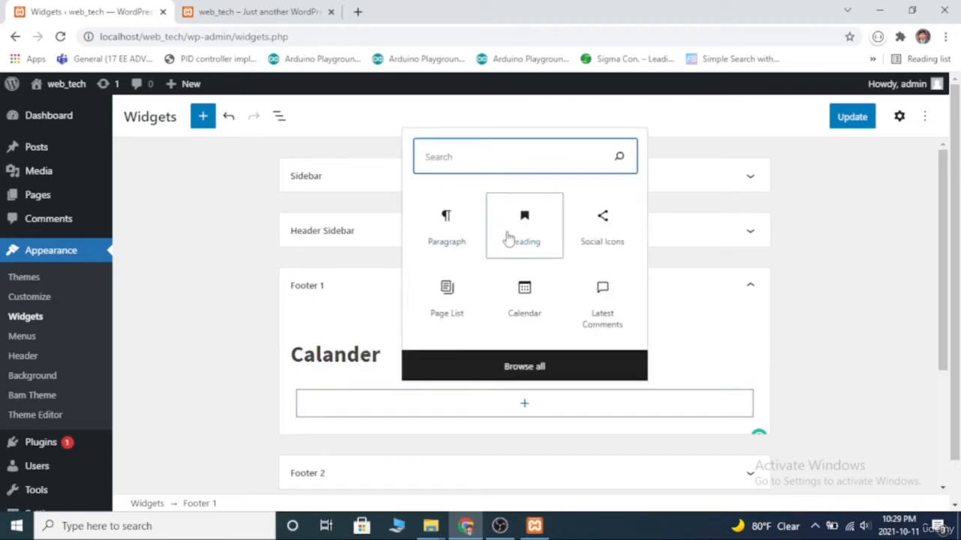
left_click(523, 297)
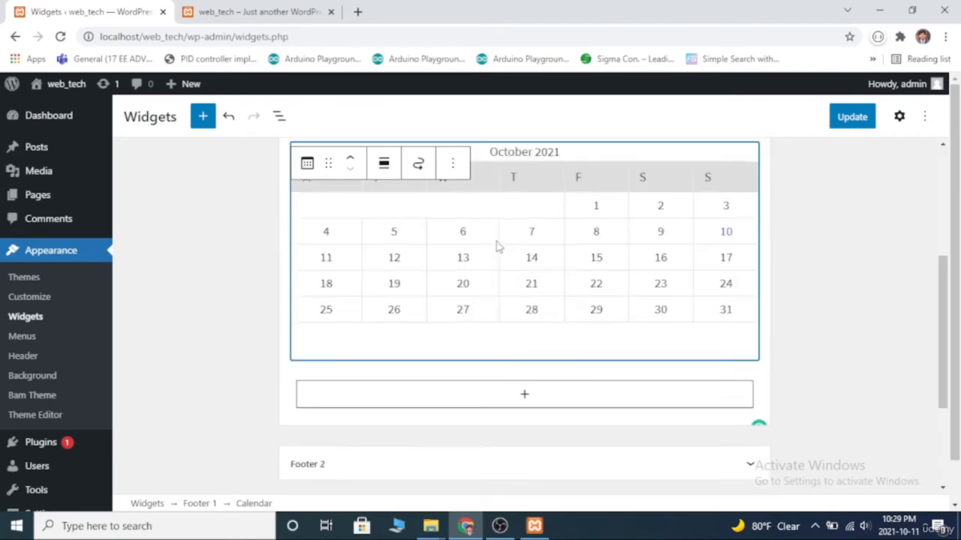
scroll(498, 246, "up", 3)
scroll(498, 246, "down", 1)
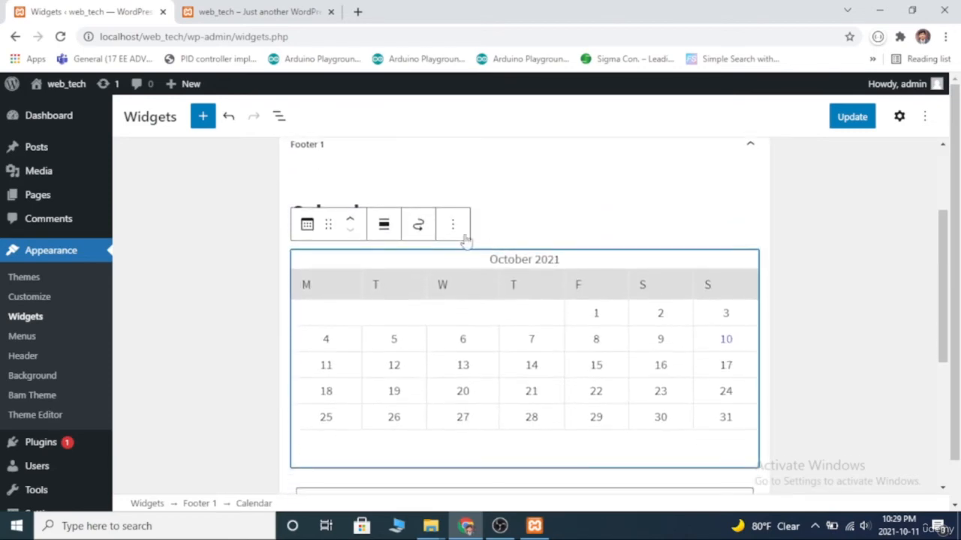
left_click(856, 121)
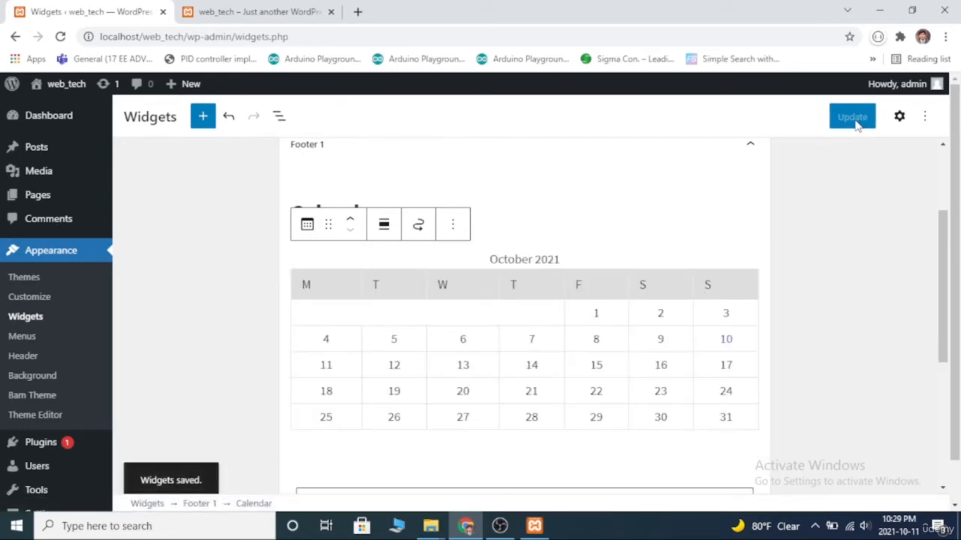
- Reload the live web_tech home page and check its footer for the new calendar section
left_click(257, 9)
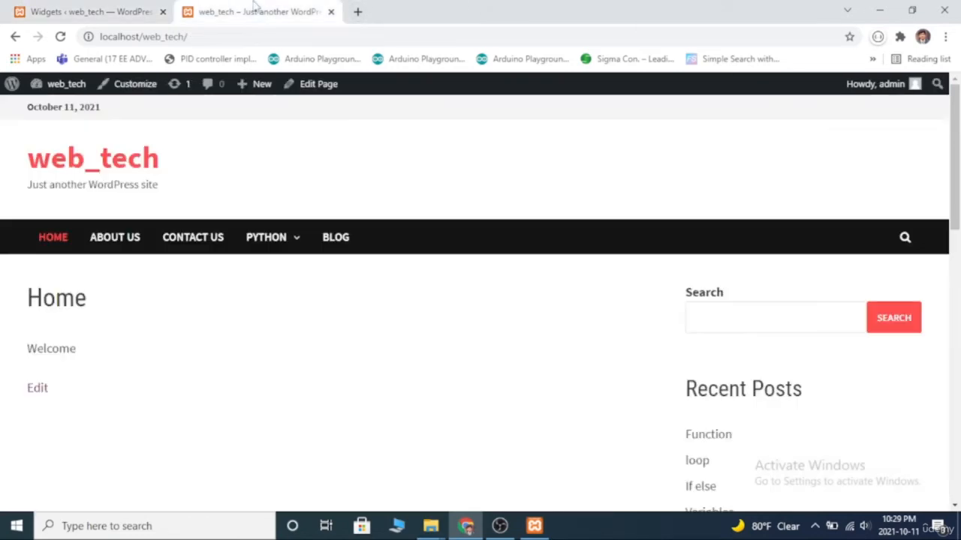
left_click(60, 36)
scroll(504, 403, "down", 15)
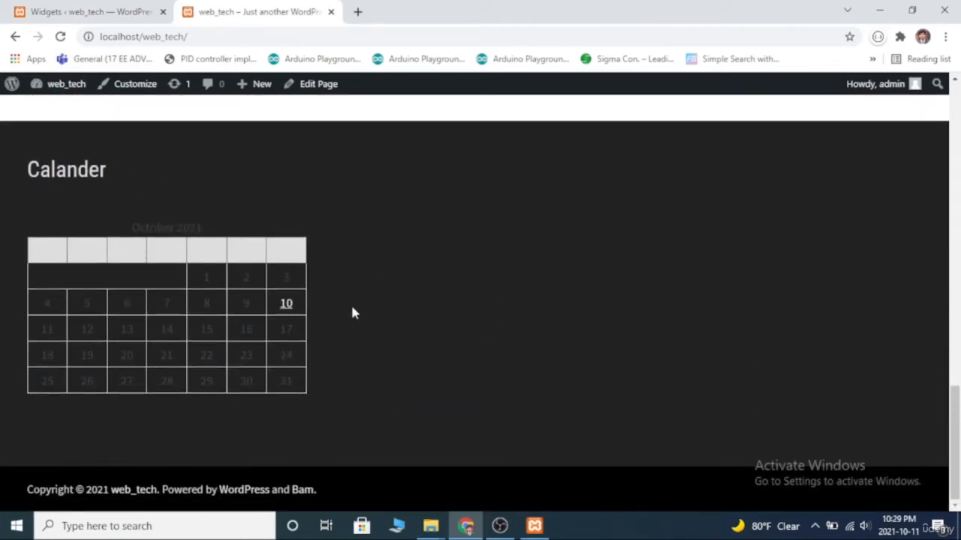
scroll(350, 309, "up", 15)
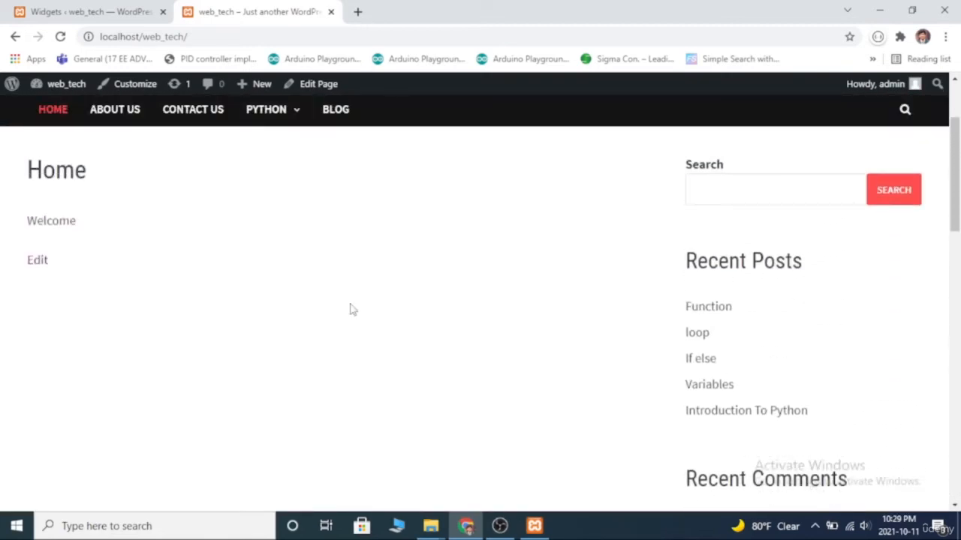
- Return to the Widgets page, collapse the Footer 1 area and expand the Footer 2 area
left_click(61, 6)
scroll(310, 332, "up", 2)
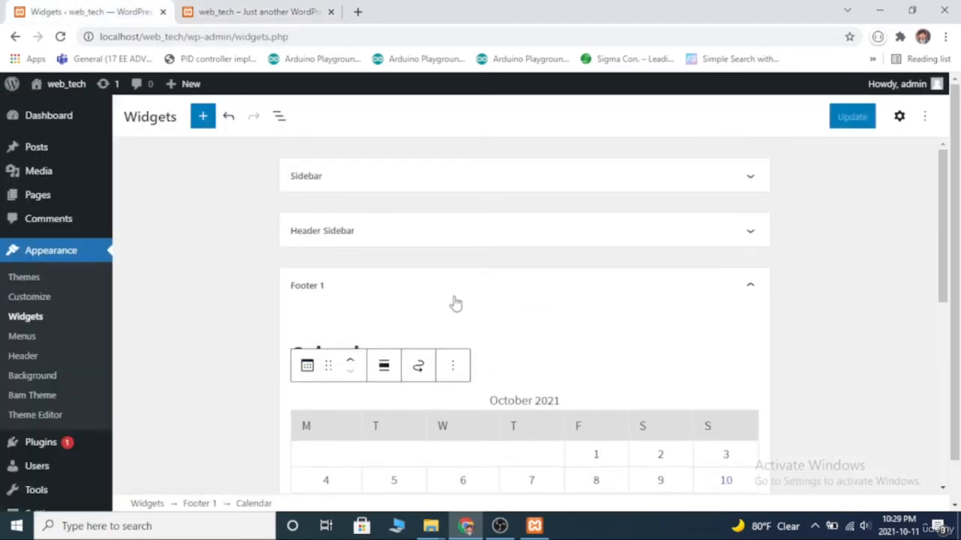
left_click(750, 285)
left_click(665, 297)
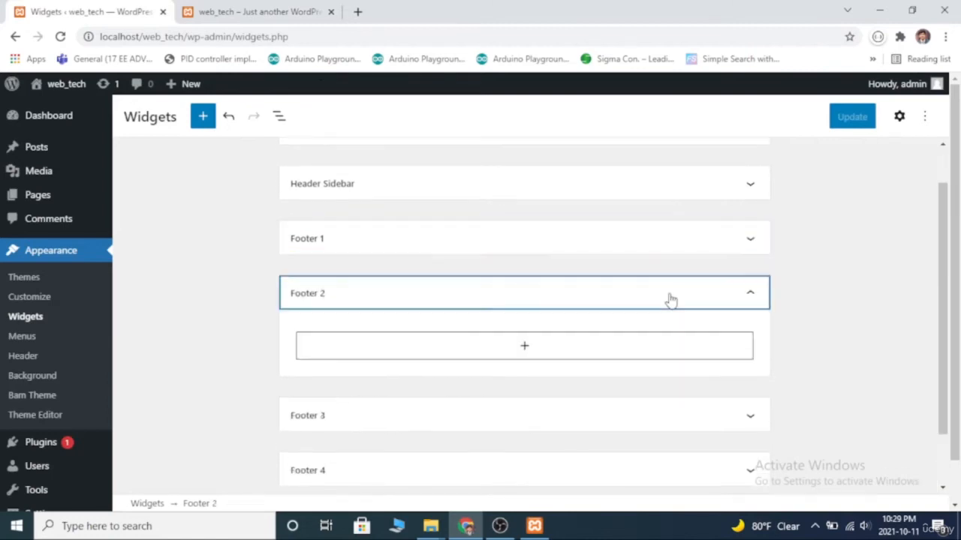
- Add a Heading block with the text "Quick links" to the Footer 2 area
left_click(557, 362)
left_click(519, 180)
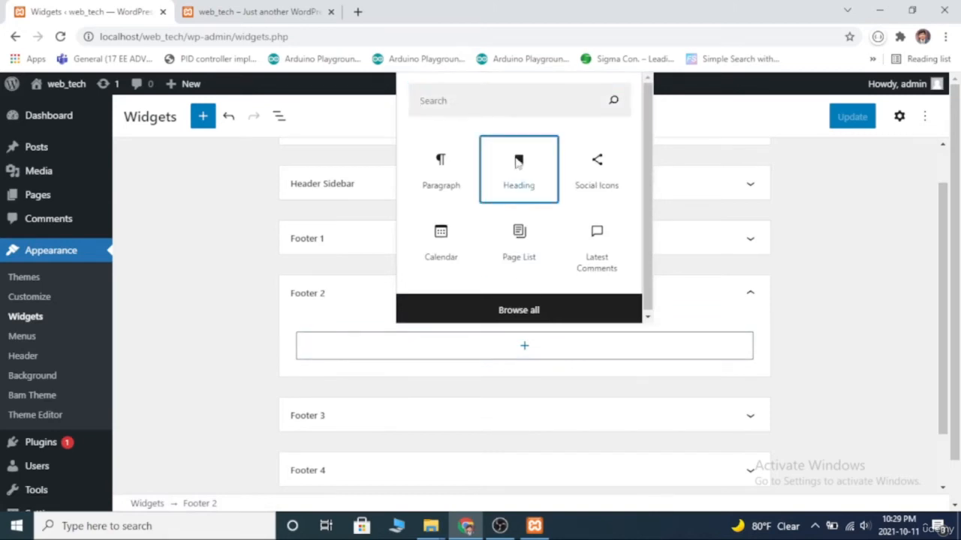
type("Qux=ck")
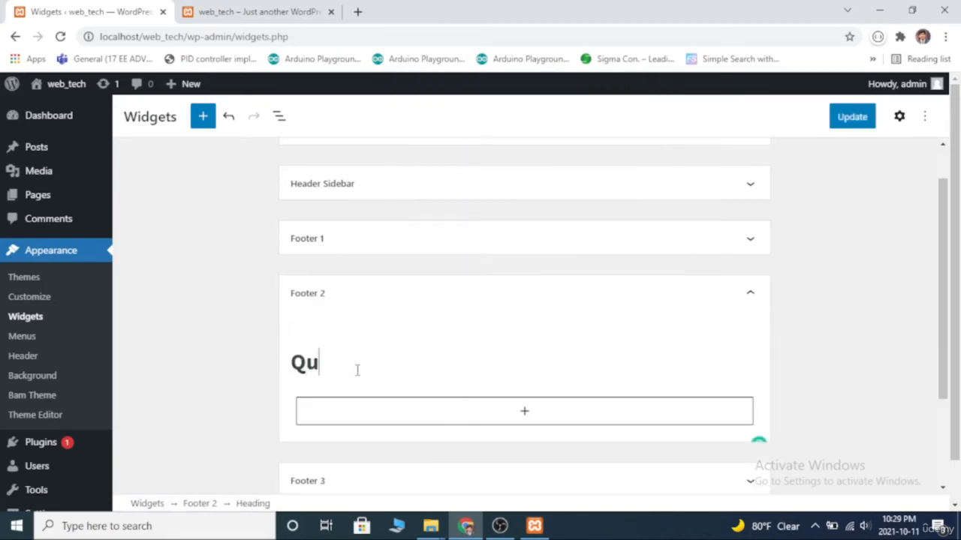
key("BackSpace")
key("BackSpace")
key("BackSpace")
key("BackSpace")
type("ick links")
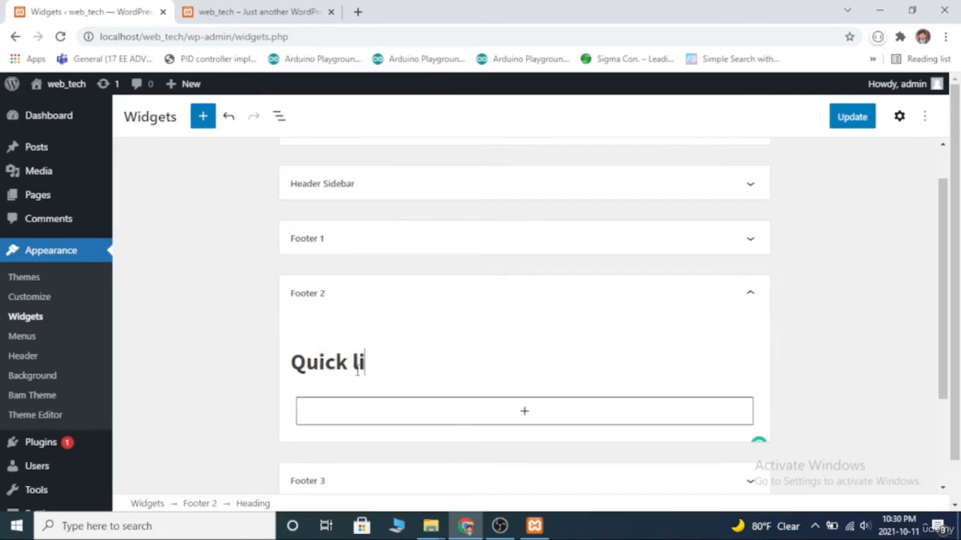
- Add a Page List block below the "Quick links" heading in Footer 2 and save the widget changes
left_click(409, 406)
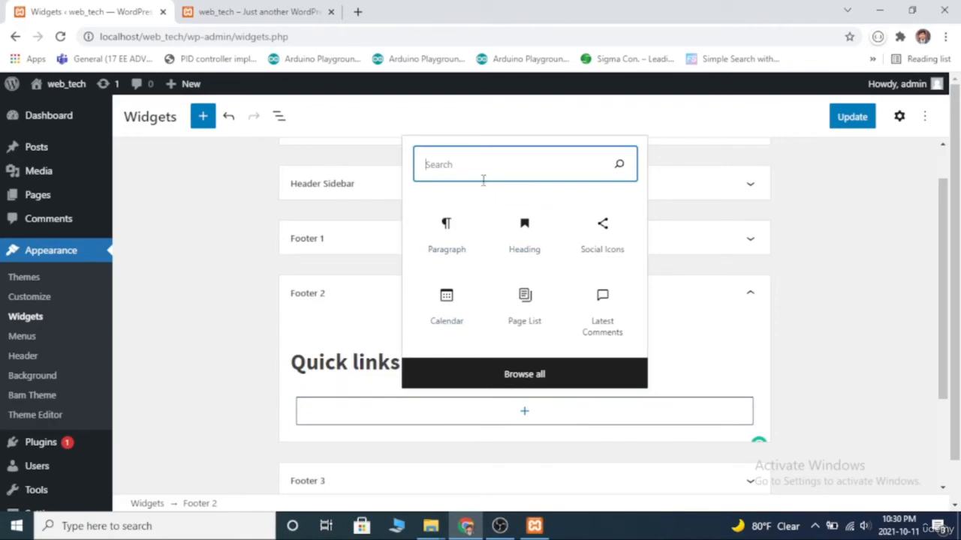
type("page")
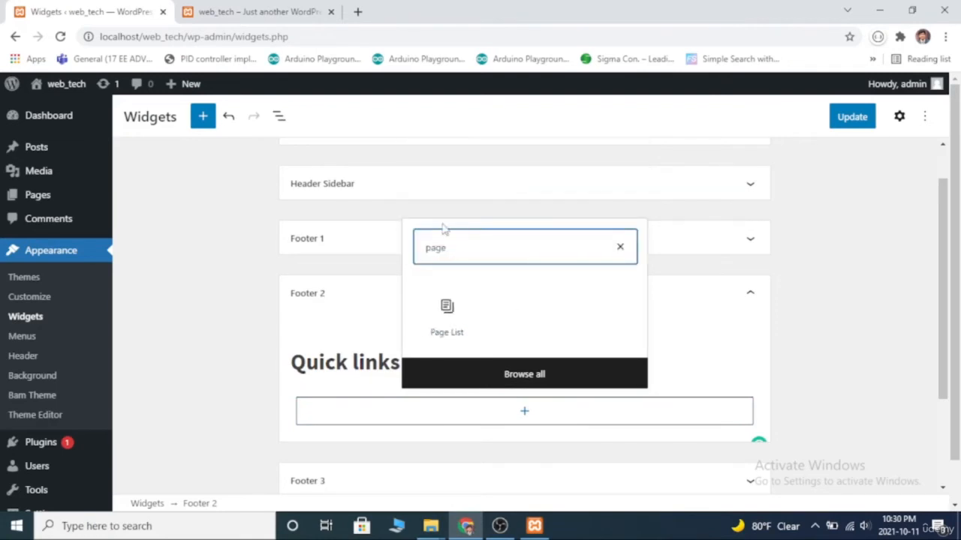
left_click(448, 321)
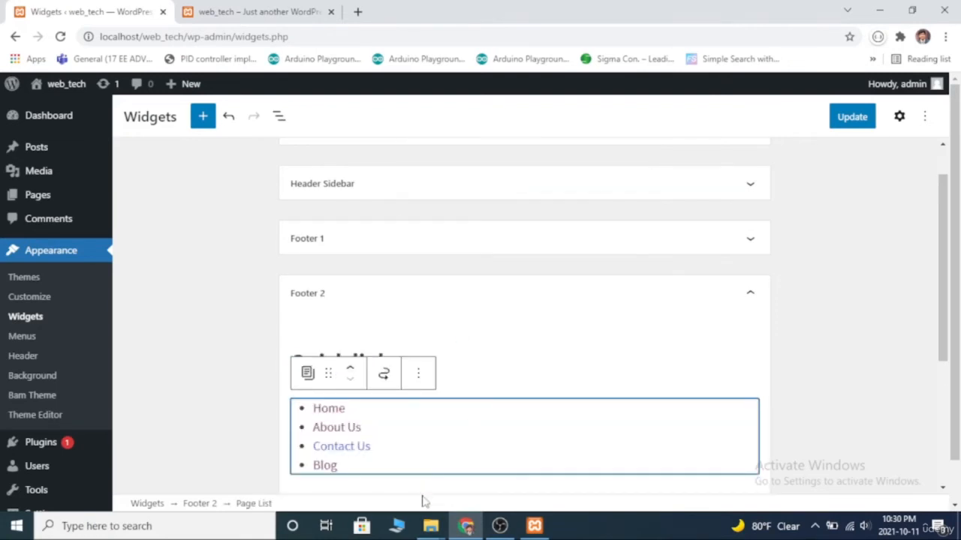
scroll(571, 300, "down", 3)
left_click(856, 117)
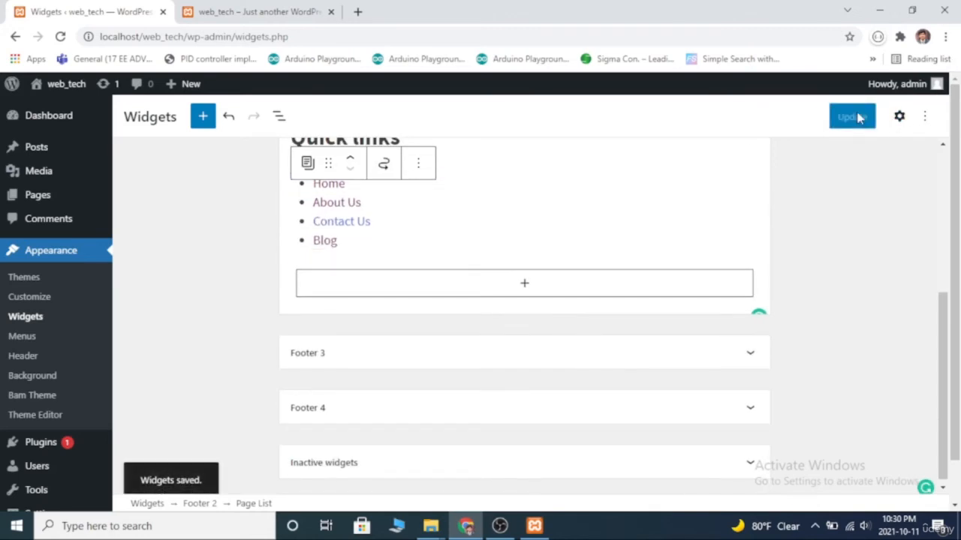
- Reload the live web_tech home page and check its footer for the Quick links section
left_click(248, 11)
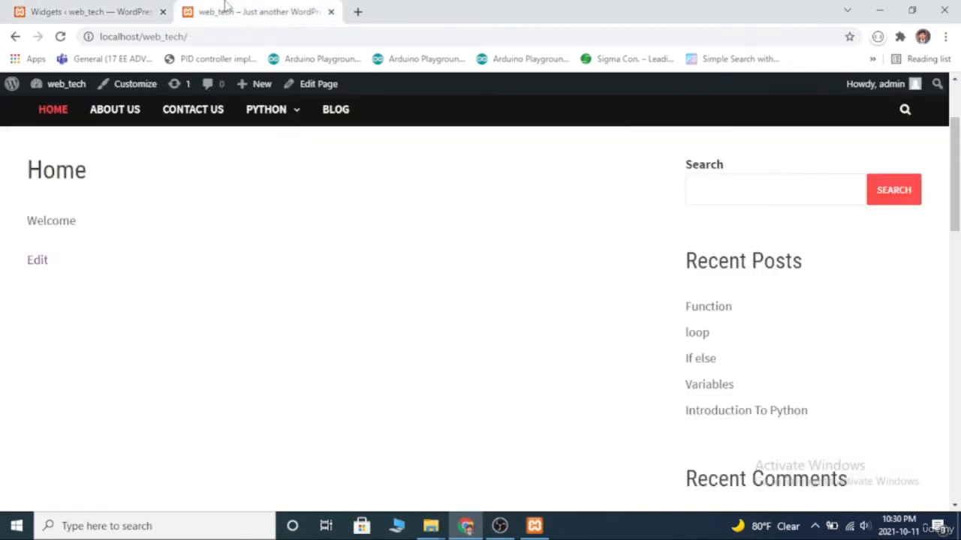
left_click(60, 36)
scroll(357, 285, "down", 12)
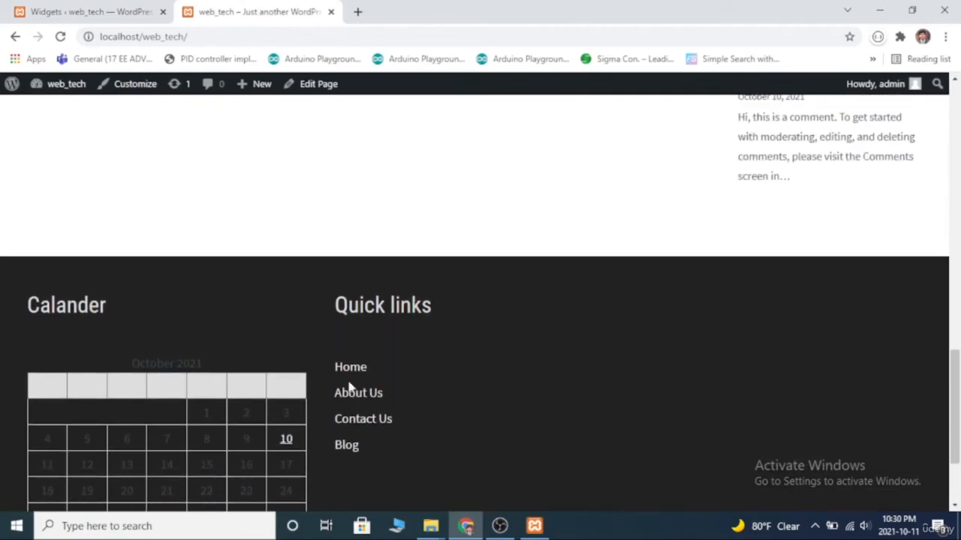
- Test the Blog, Contact Us and Home links in the footer's Quick links list, ending on the Home page
left_click(346, 447)
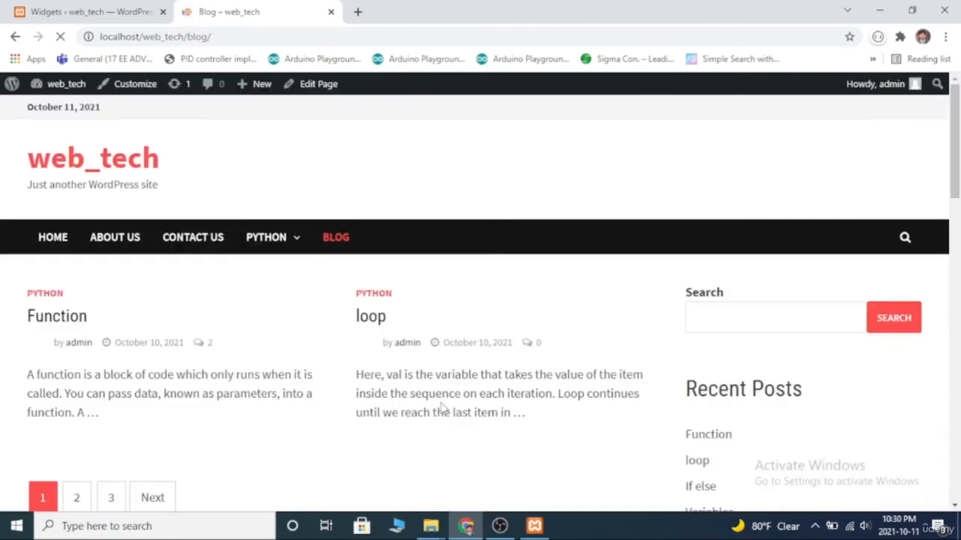
scroll(441, 409, "down", 10)
scroll(441, 408, "down", 5)
left_click(381, 292)
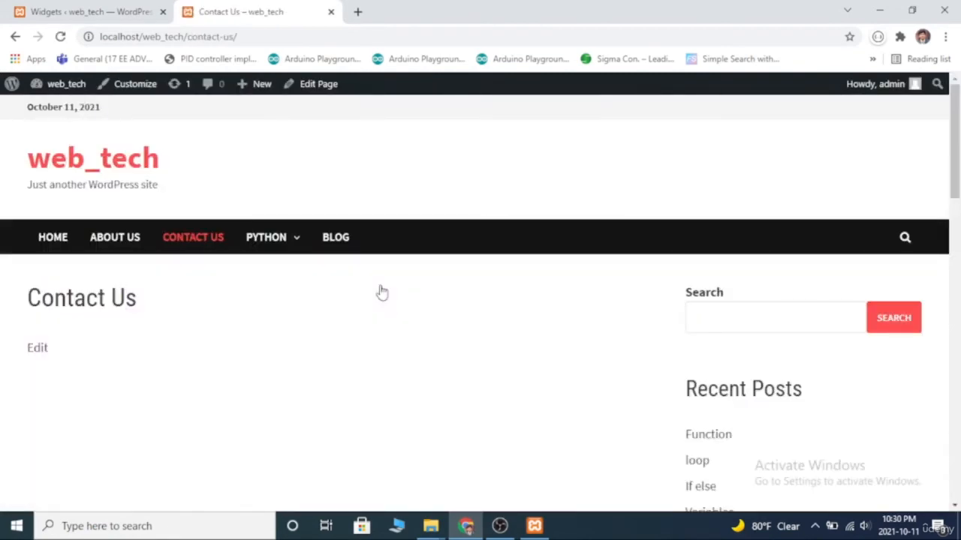
scroll(380, 291, "down", 10)
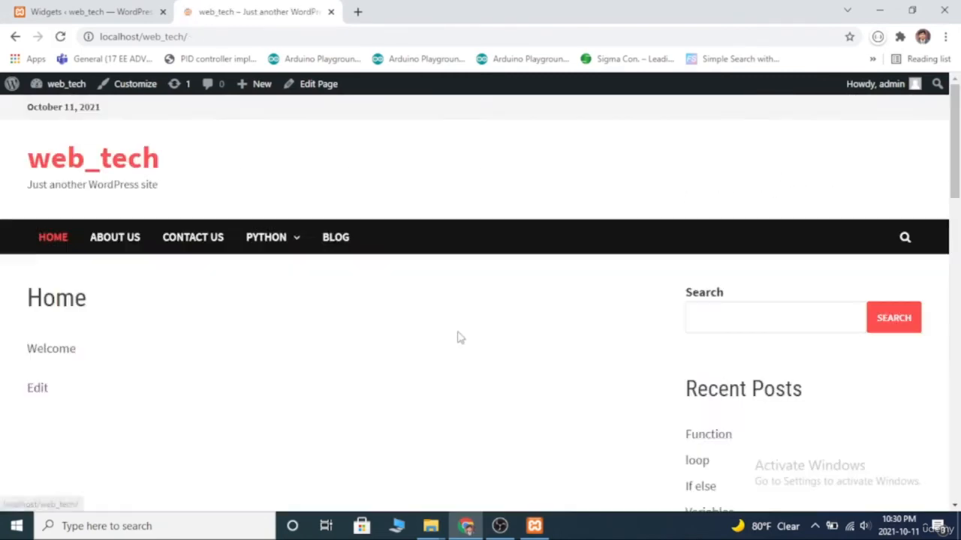
scroll(460, 337, "down", 3)
scroll(460, 337, "up", 3)
scroll(460, 337, "down", 10)
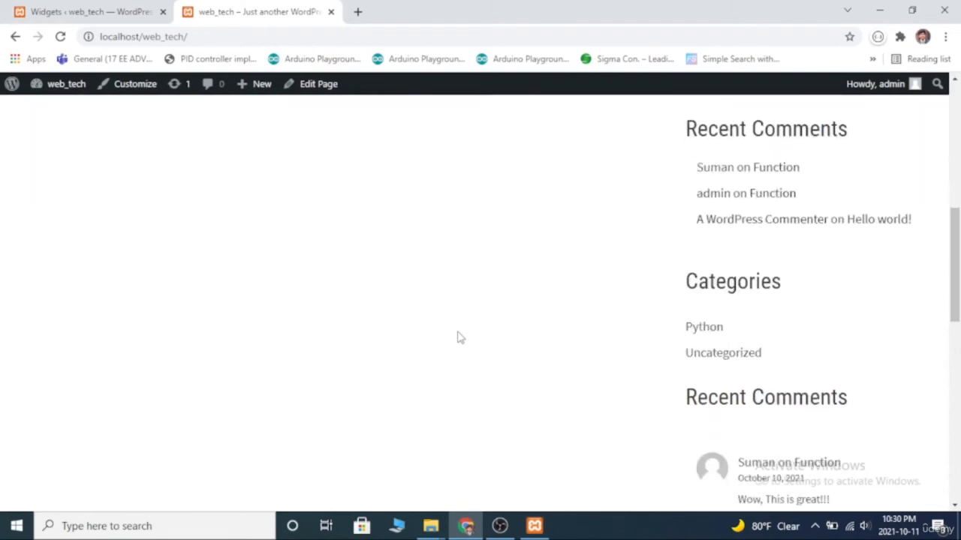
scroll(456, 336, "up", 3)
- Return to the Widgets page, expand the Header Sidebar area and remove its Social Icons block
left_click(81, 11)
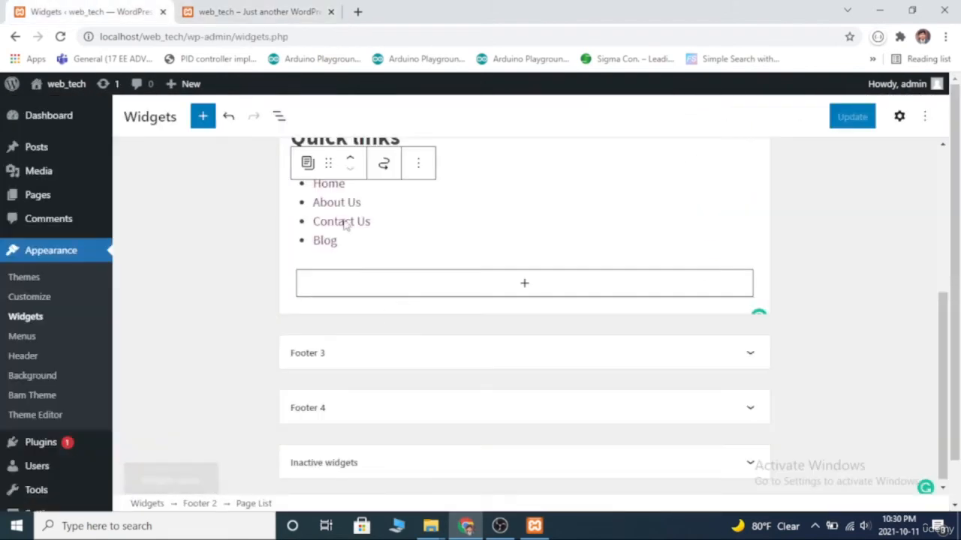
scroll(514, 314, "up", 4)
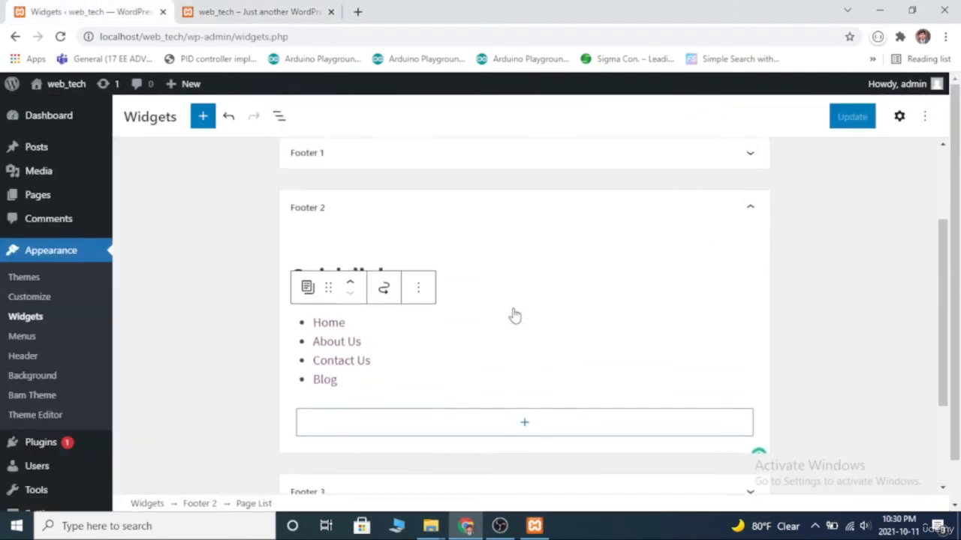
left_click(724, 232)
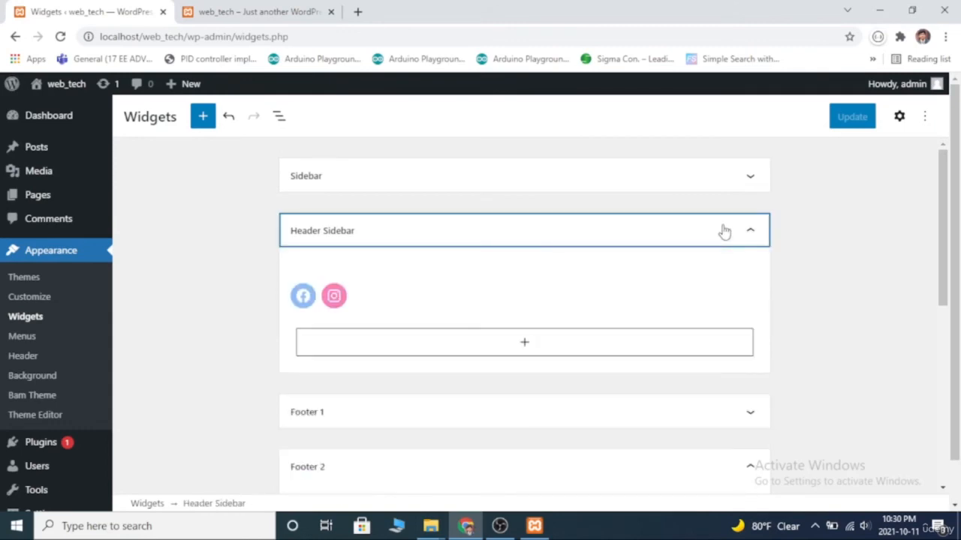
left_click(376, 282)
left_click(351, 294)
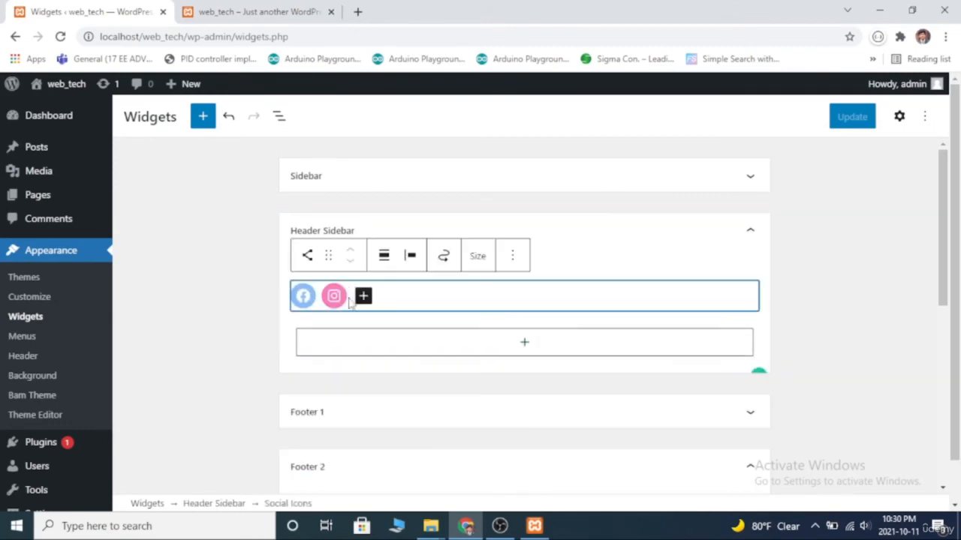
left_click(484, 258)
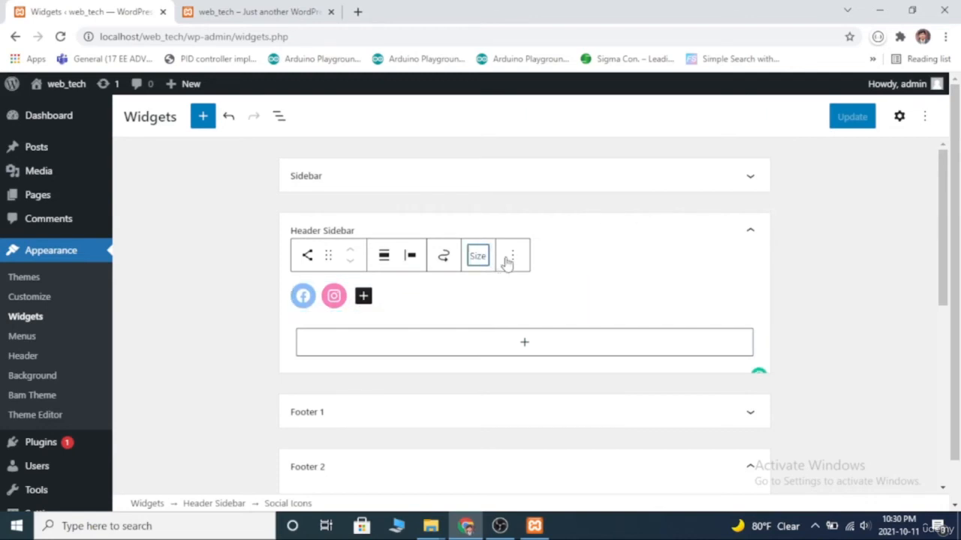
left_click(509, 259)
scroll(525, 477, "down", 1)
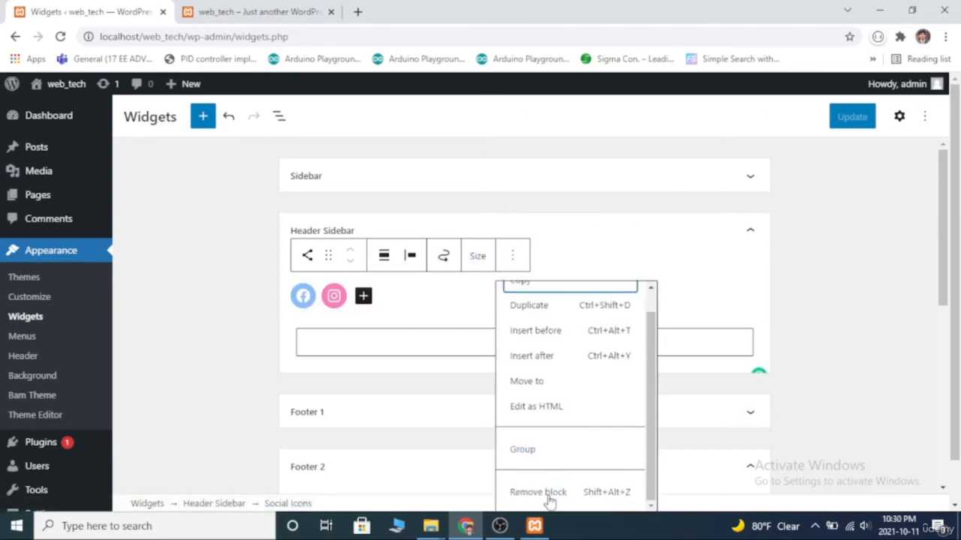
left_click(538, 492)
- Add a Navigation Menu widget to the empty Header Sidebar area from the full block library
left_click(363, 283)
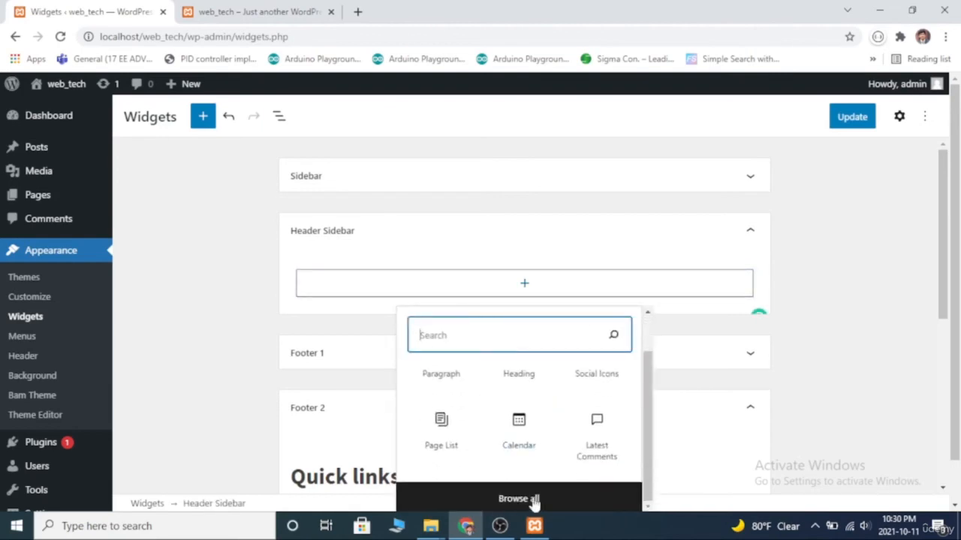
left_click(535, 499)
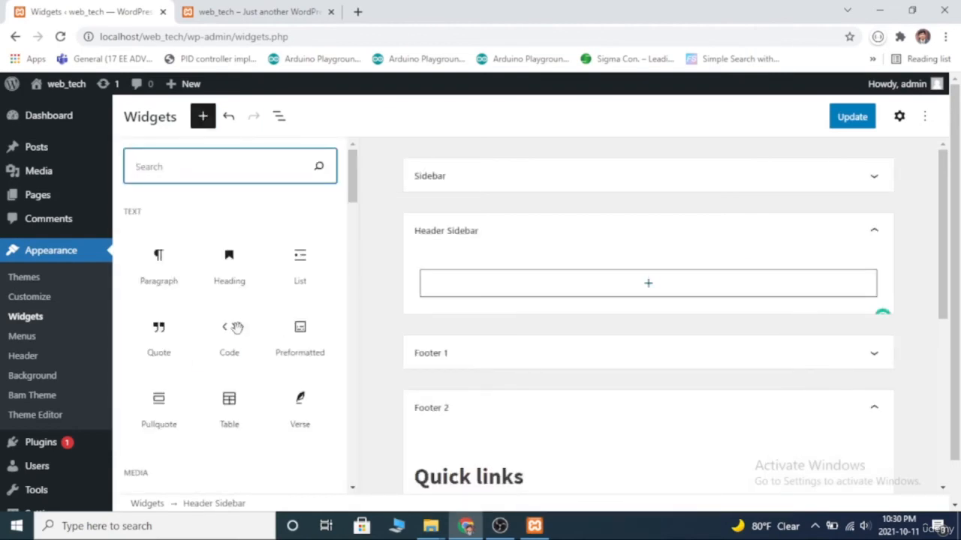
scroll(237, 327, "down", 1)
scroll(237, 327, "up", 1)
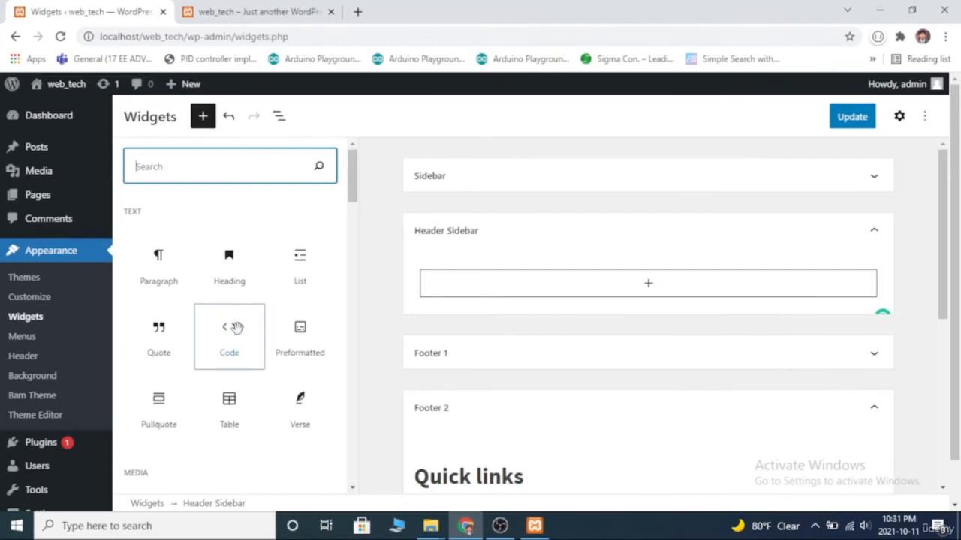
scroll(237, 327, "down", 3)
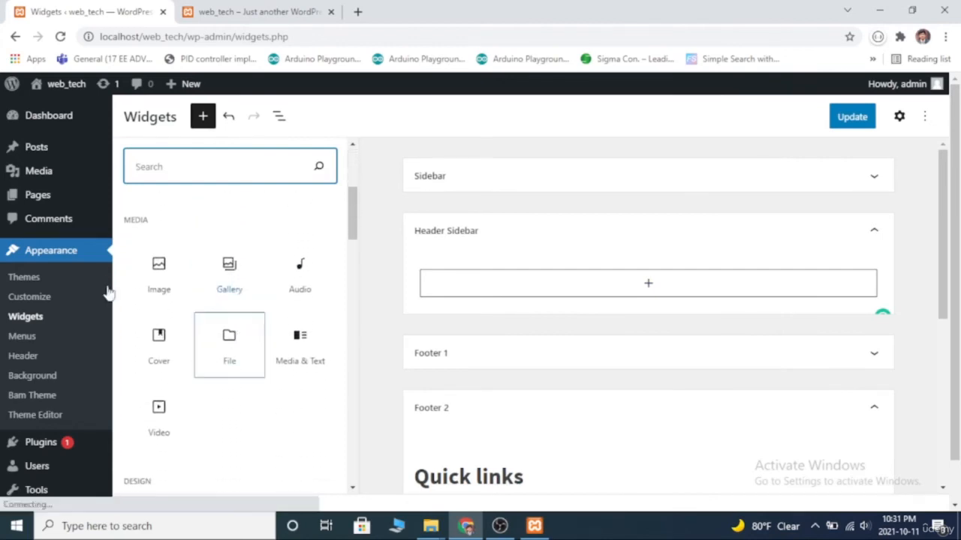
scroll(217, 360, "down", 1)
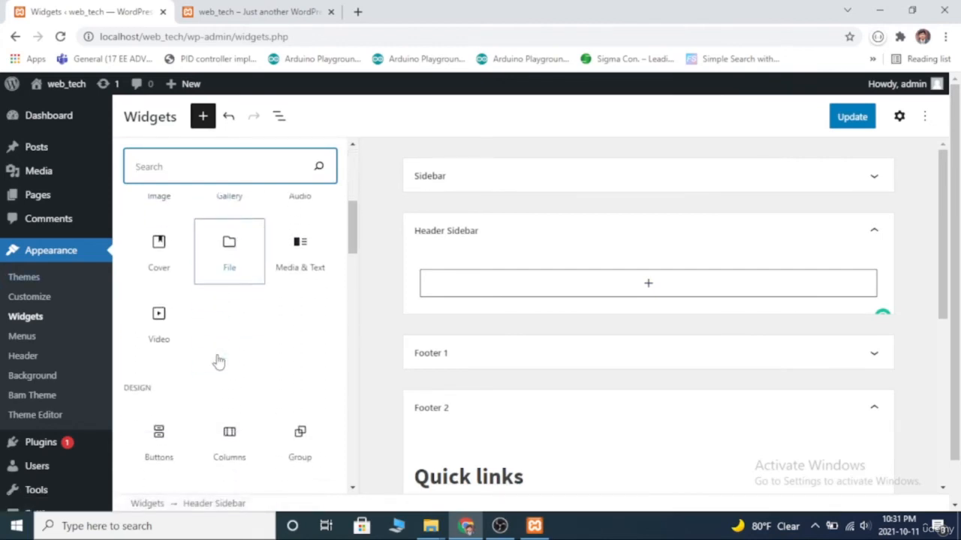
scroll(185, 393, "down", 1)
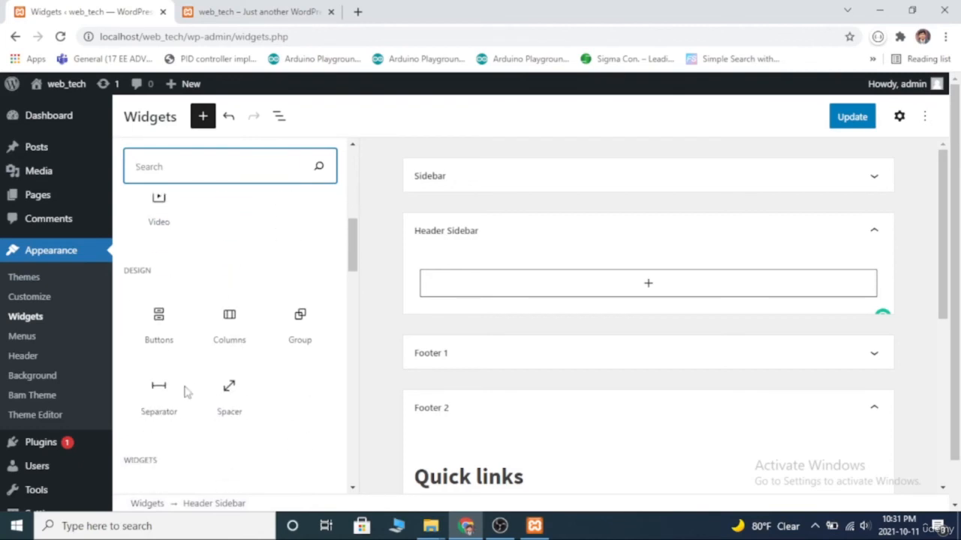
scroll(185, 392, "down", 3)
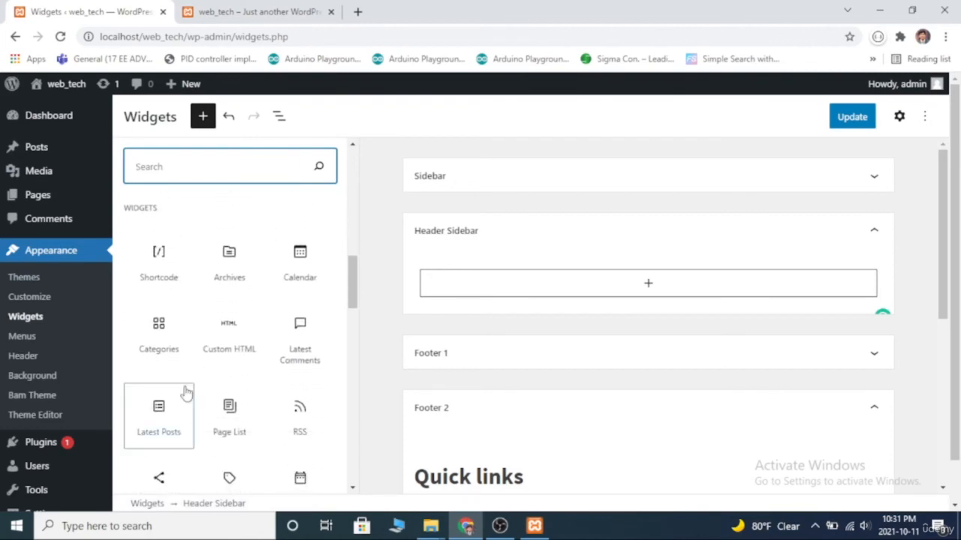
scroll(185, 393, "down", 3)
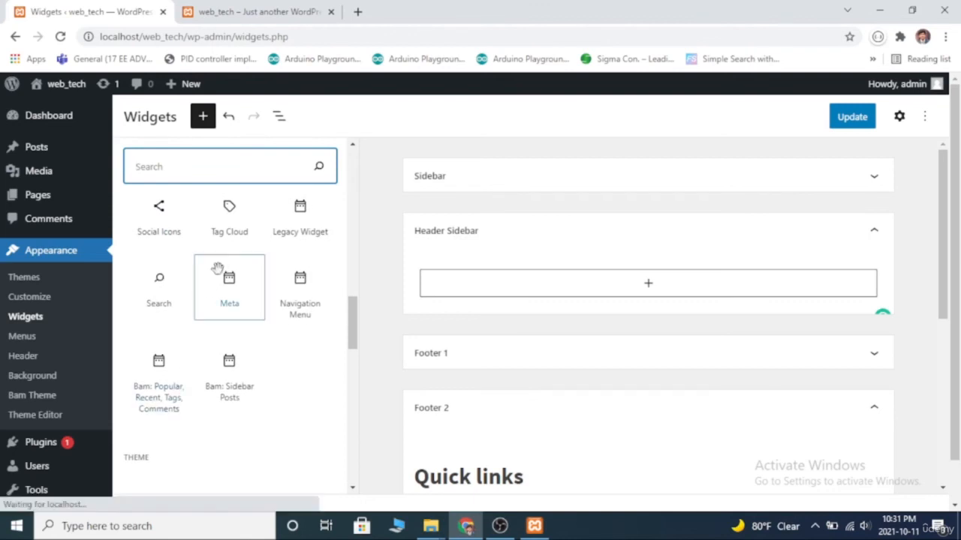
left_click(317, 291)
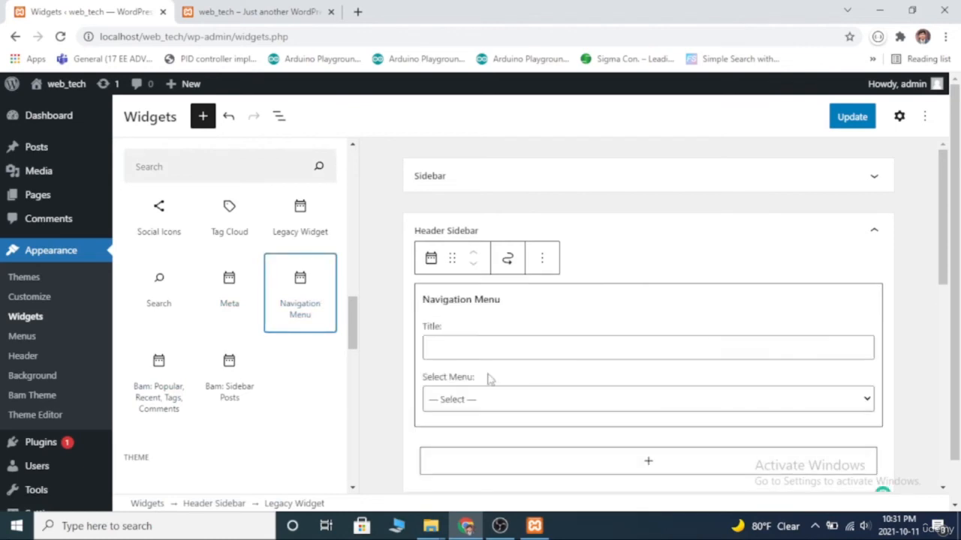
- Title the Header Sidebar's Navigation Menu widget "navbar", assign Main Menu to it, and save the widget changes
left_click(463, 345)
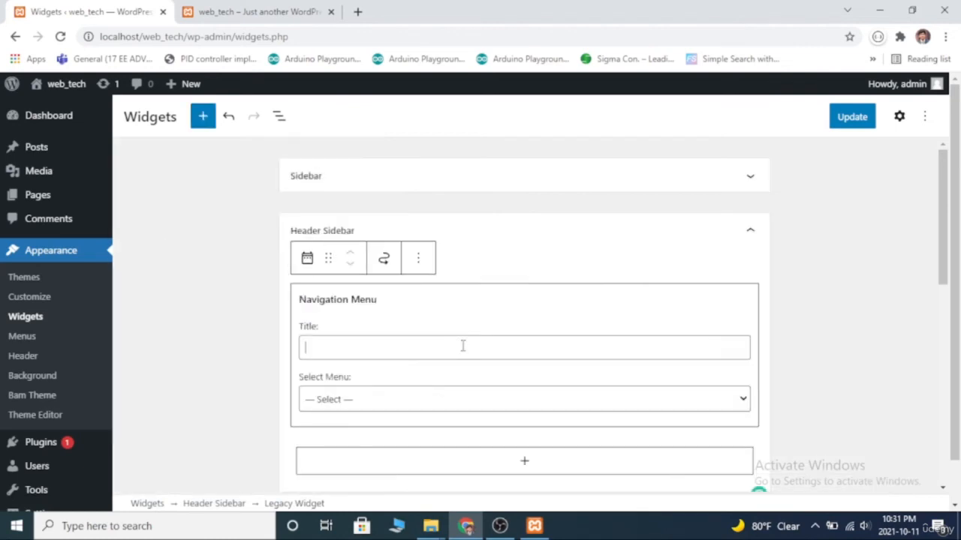
left_click(392, 406)
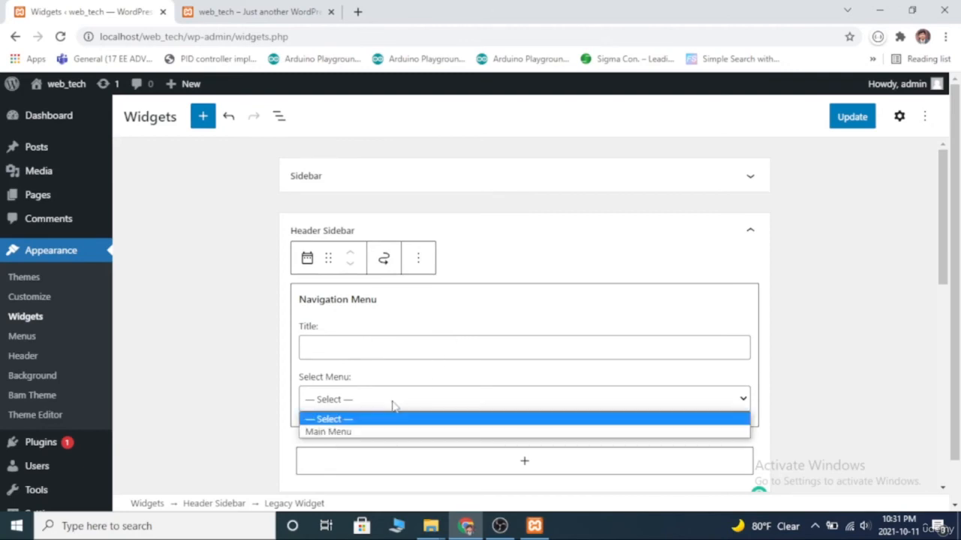
left_click(368, 432)
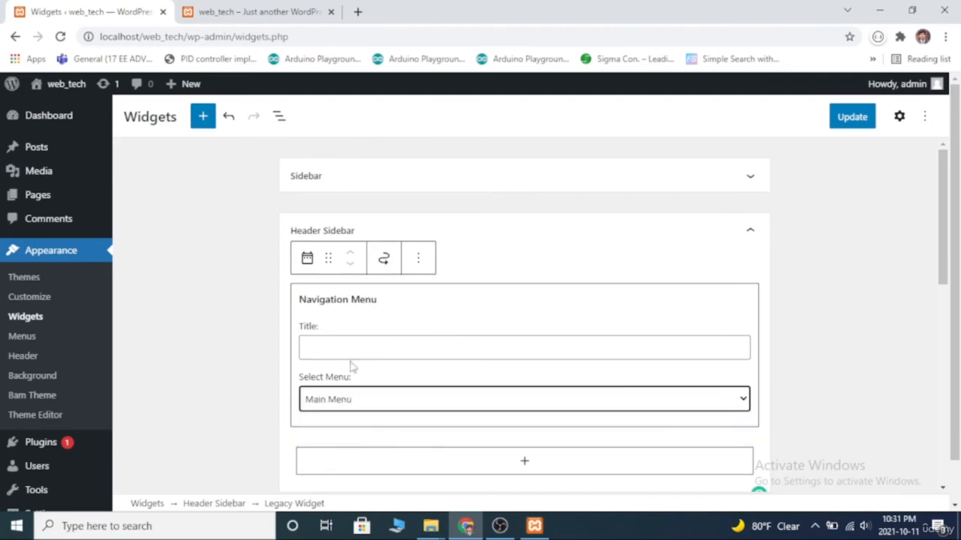
left_click(351, 352)
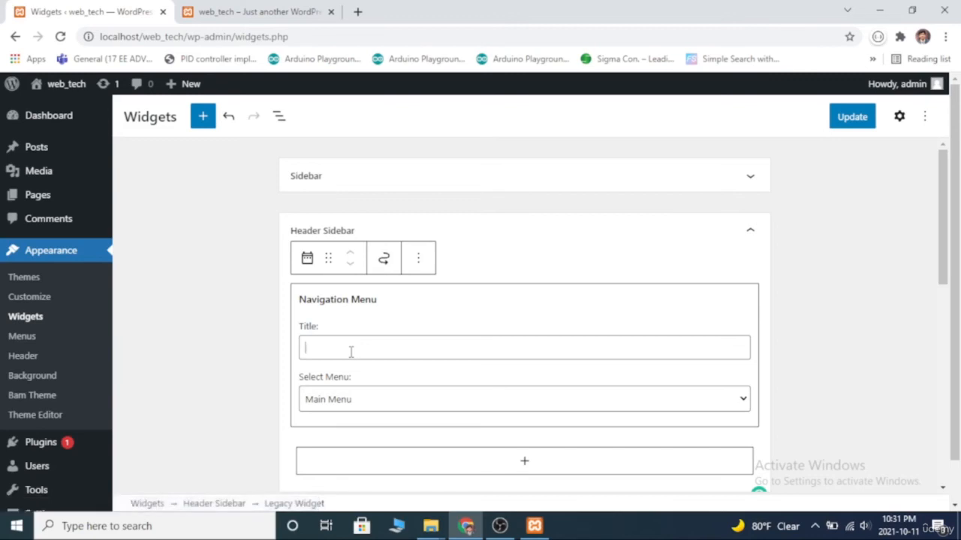
type("Thi")
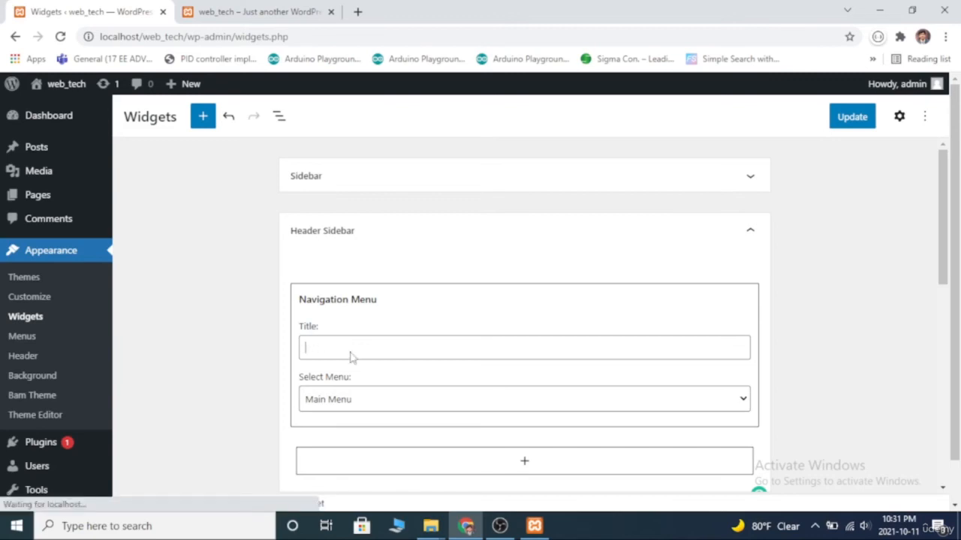
type("navbar")
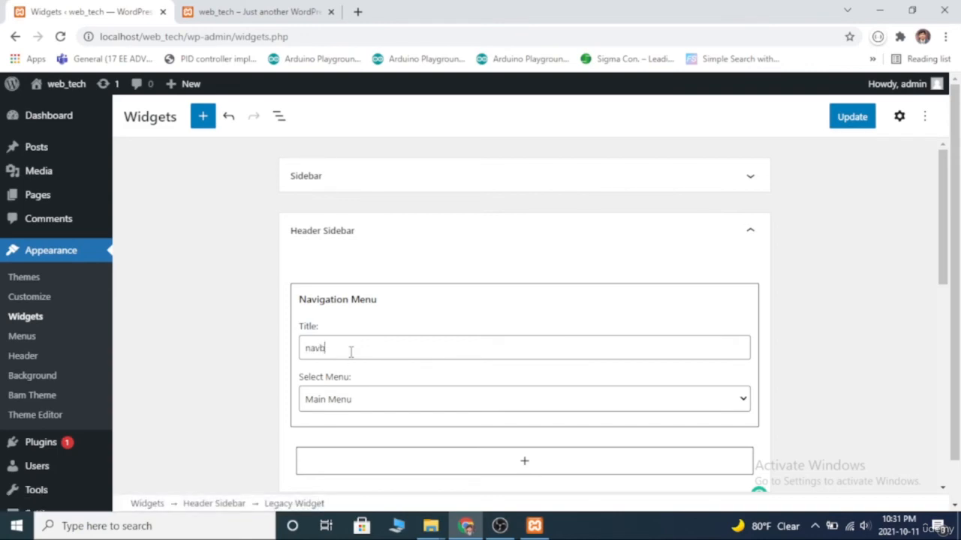
left_click(864, 113)
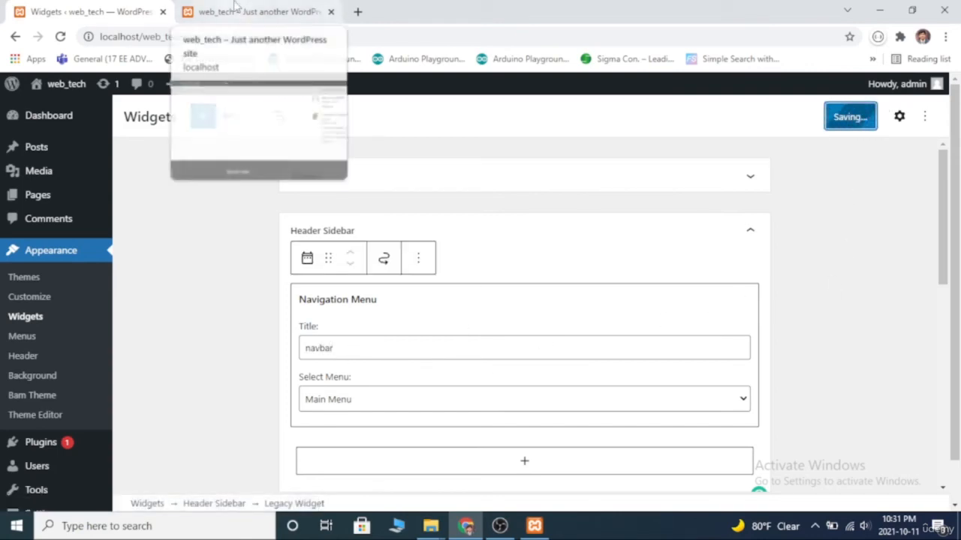
- Reload the live web_tech home page and check its header for the navbar menu
left_click(235, 9)
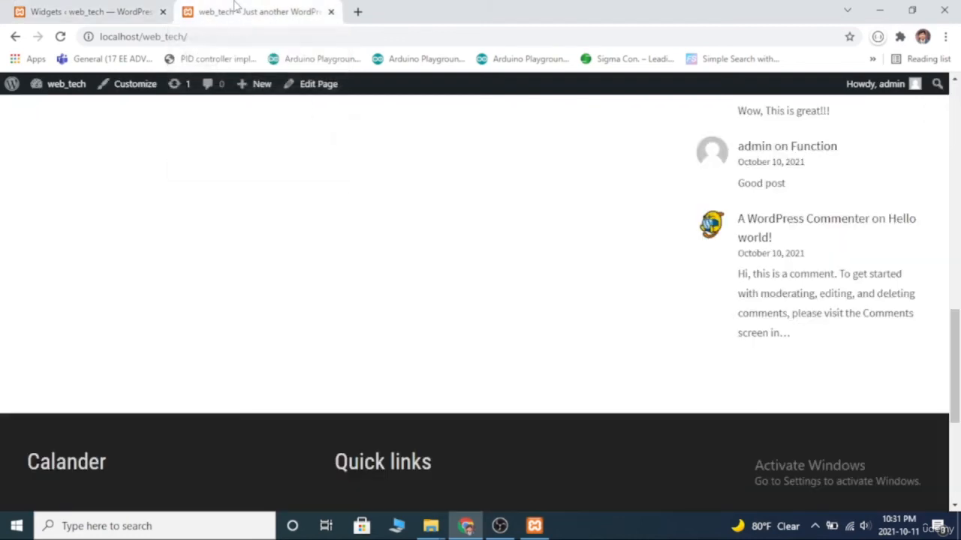
left_click(60, 36)
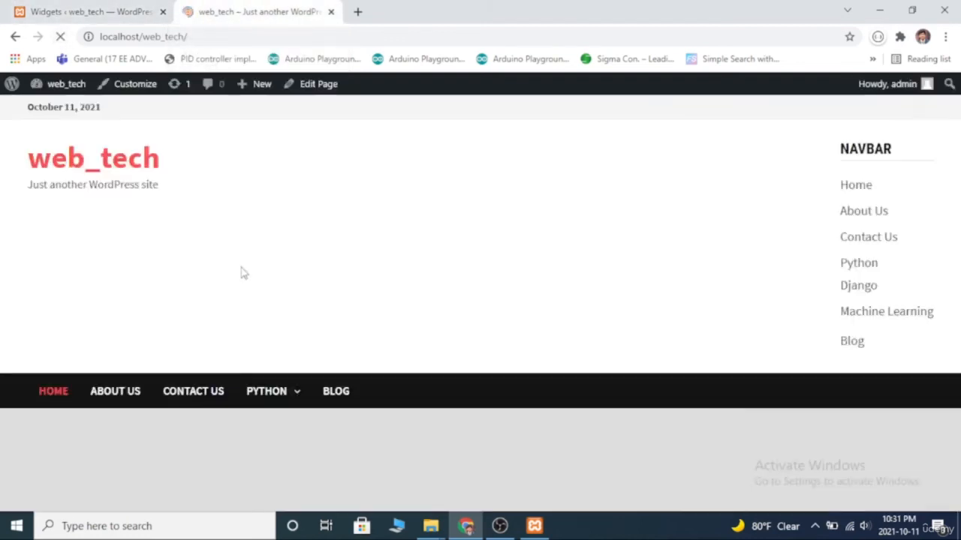
scroll(244, 274, "up", 12)
scroll(244, 274, "down", 2)
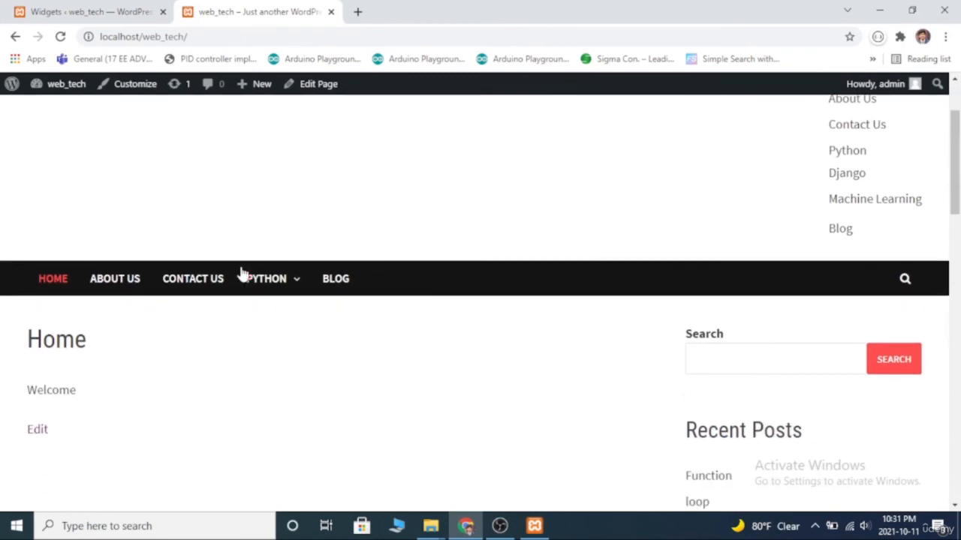
scroll(713, 234, "up", 2)
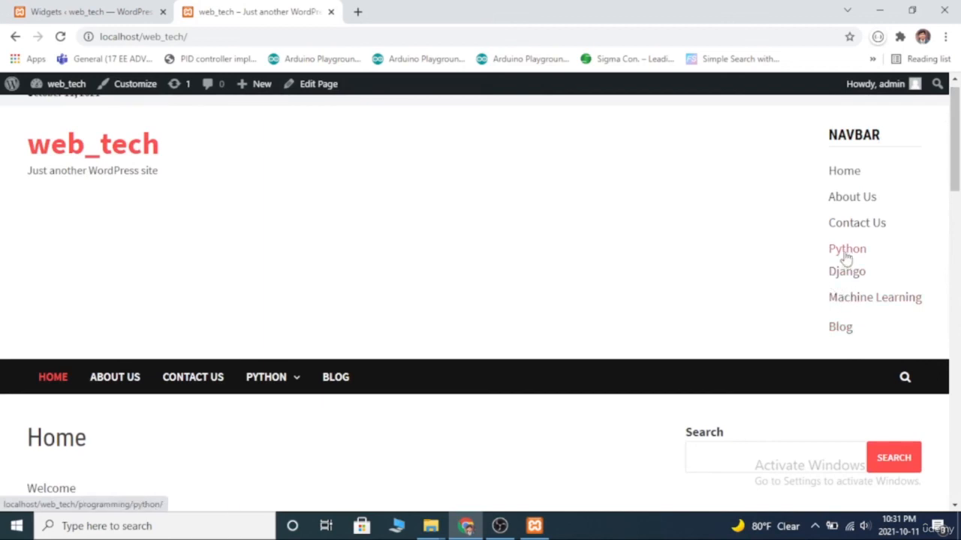
- Test the About Us, Contact Us and Home links in the header's navbar list, ending on the Home page
left_click(844, 173)
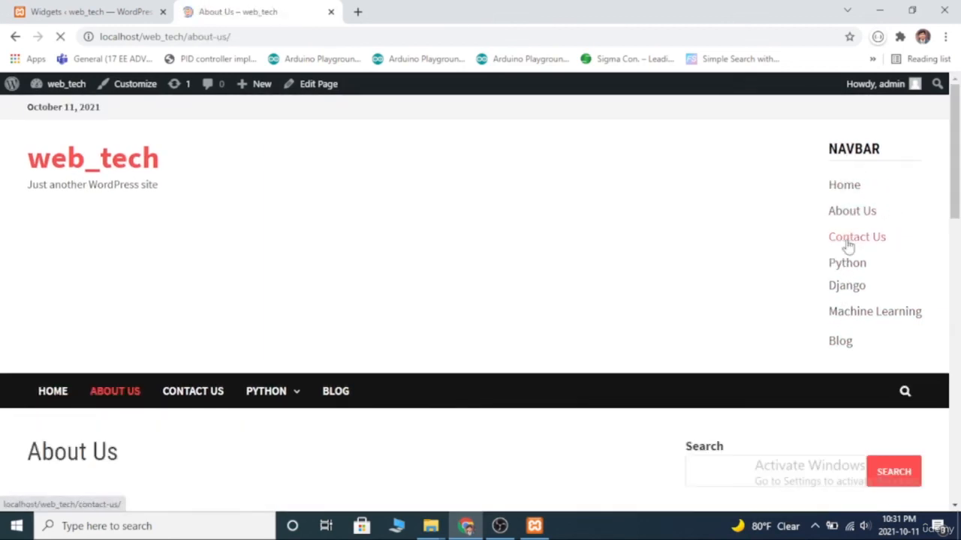
left_click(848, 241)
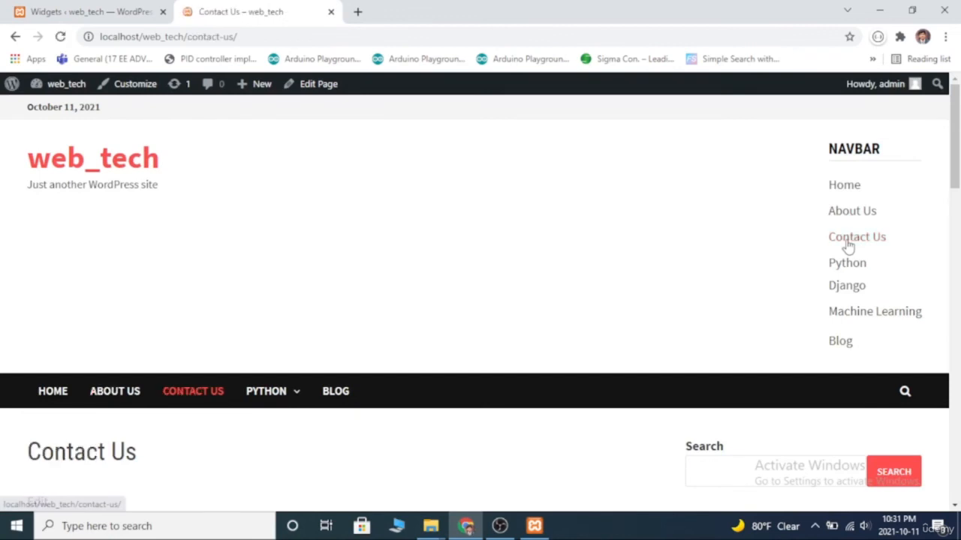
left_click(845, 188)
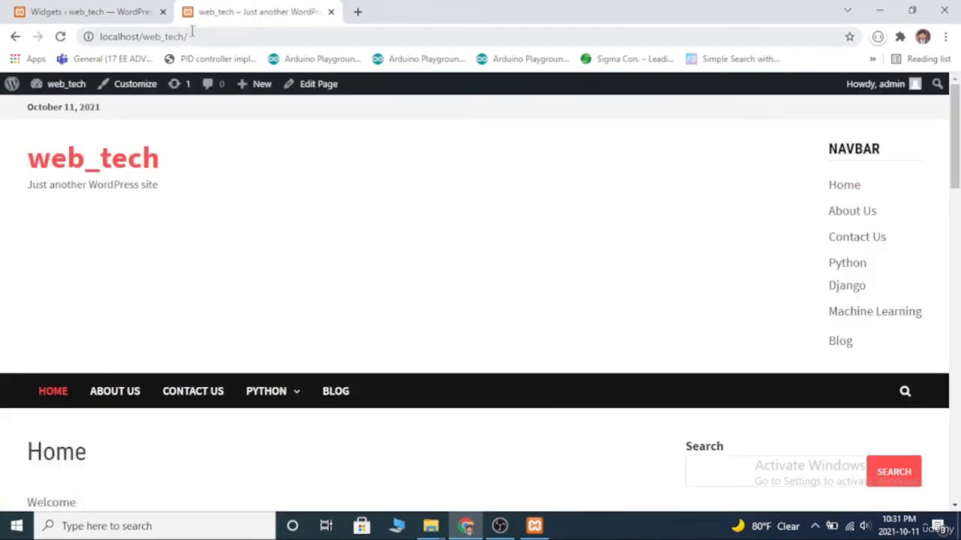
- Return to the Widgets page, remove the Navigation Menu widget from the Header Sidebar, and save the changes
left_click(111, 12)
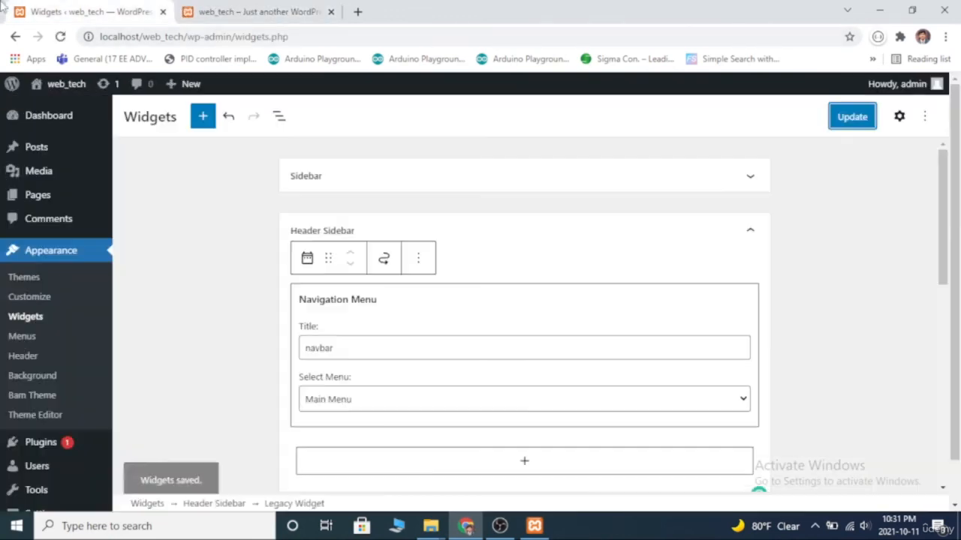
left_click(418, 258)
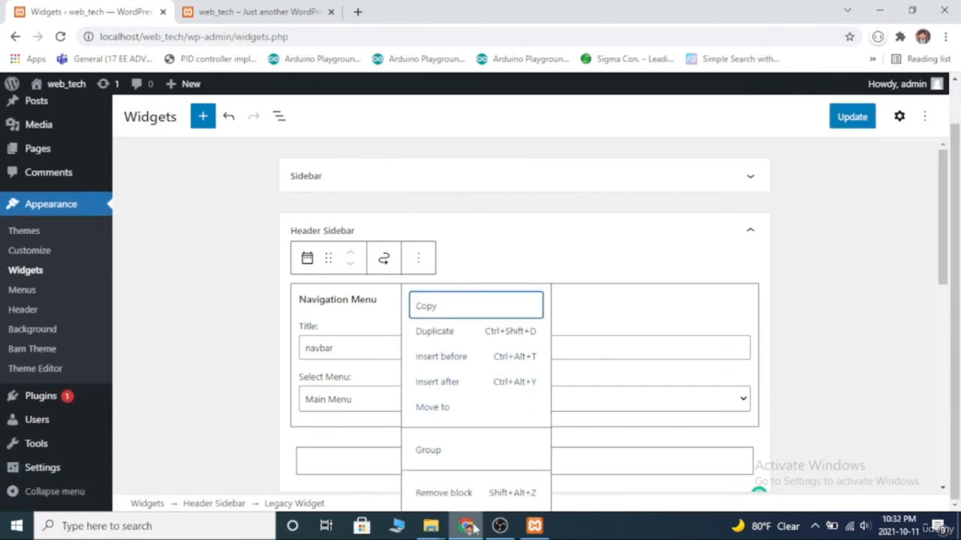
left_click(489, 493)
scroll(609, 298, "down", 3)
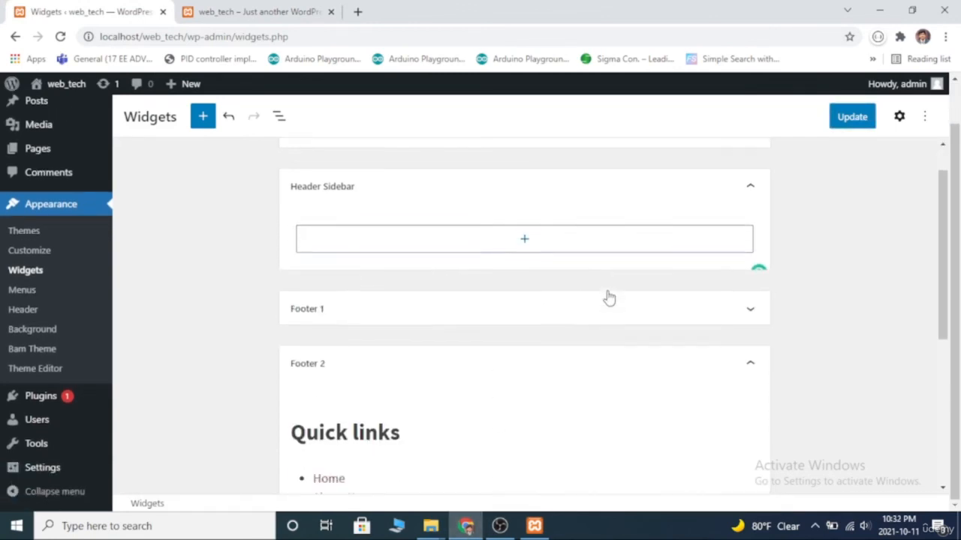
scroll(606, 298, "up", 3)
left_click(853, 117)
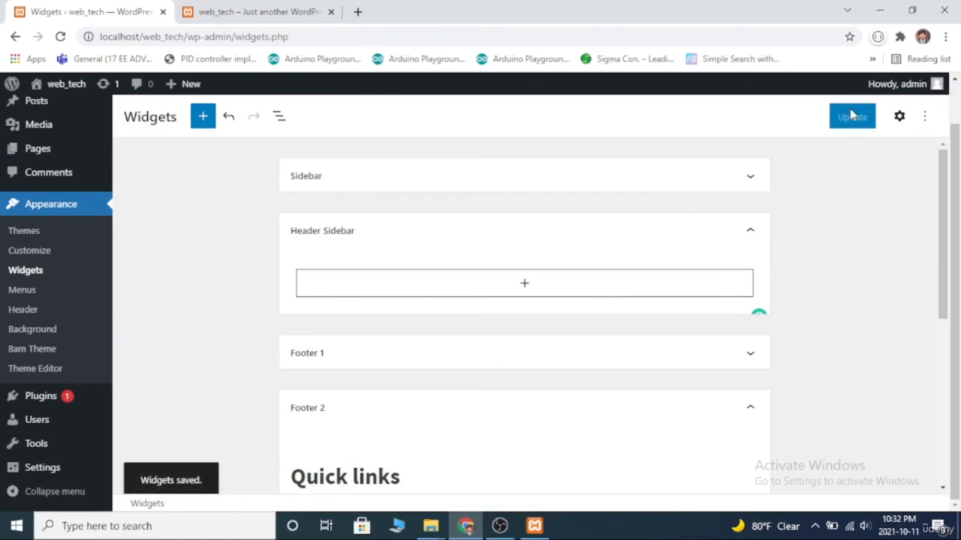
- Switch to the live web_tech home page and look over its header and content
left_click(255, 11)
scroll(272, 253, "down", 10)
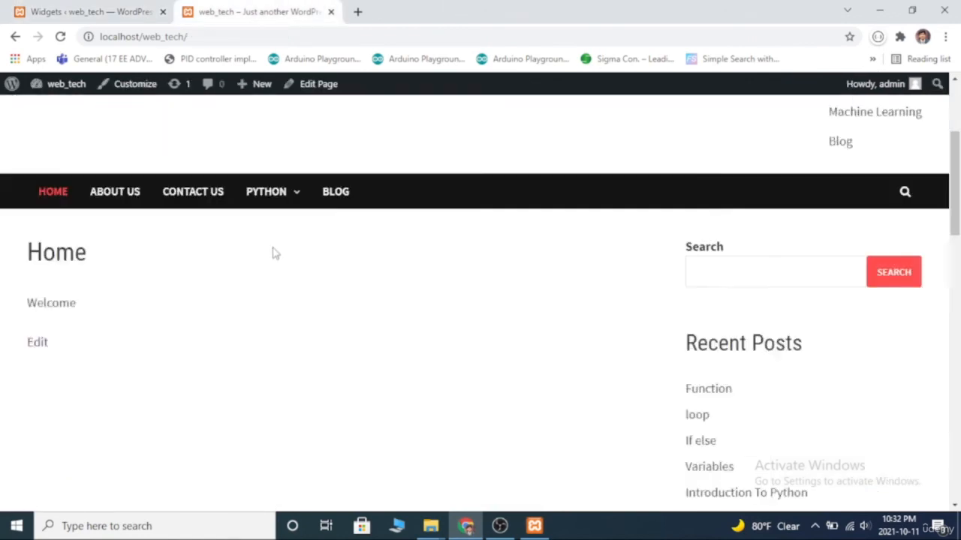
scroll(273, 253, "up", 10)
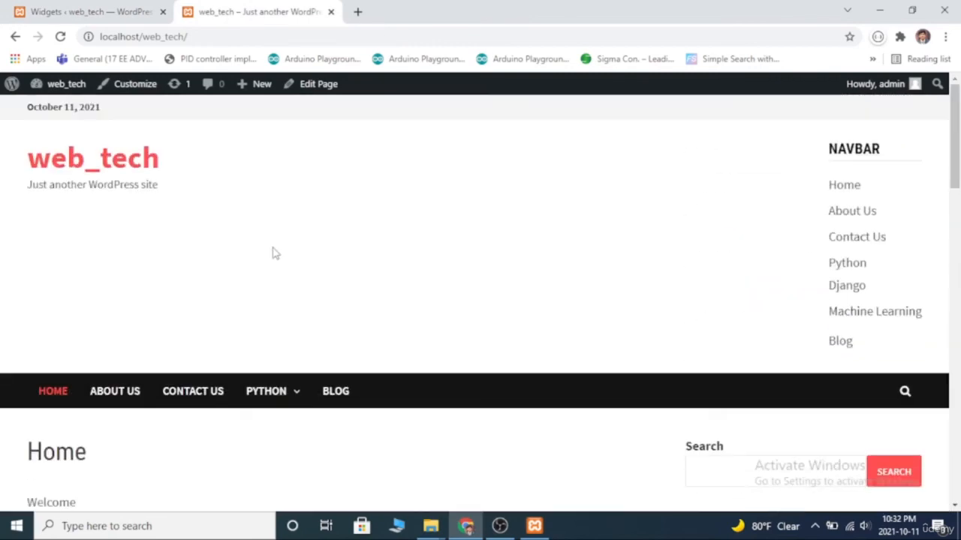